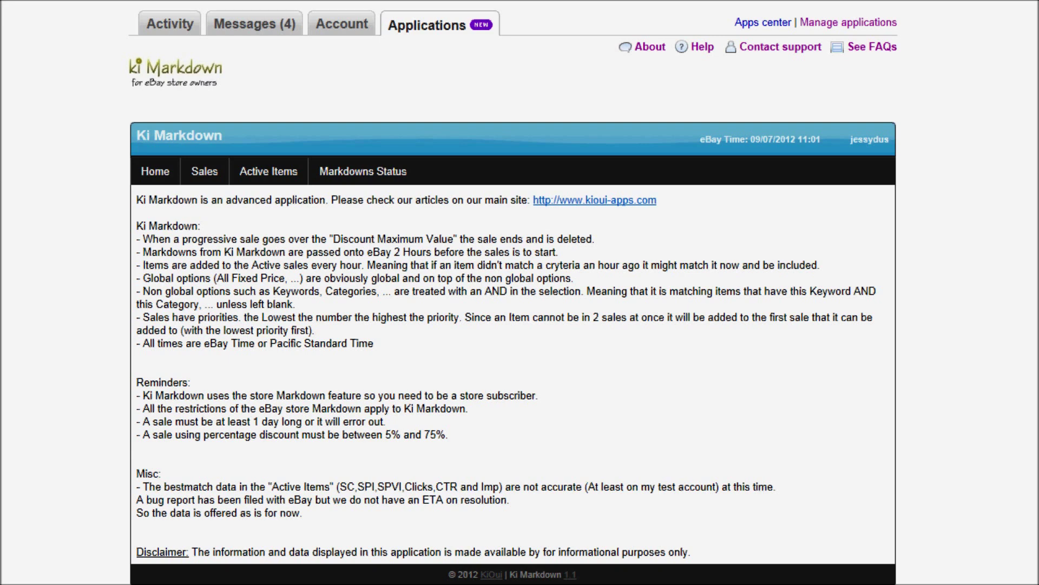
- Add a new perpetual sale record, mark the sale active and name it "wigs on sale"
click(204, 172)
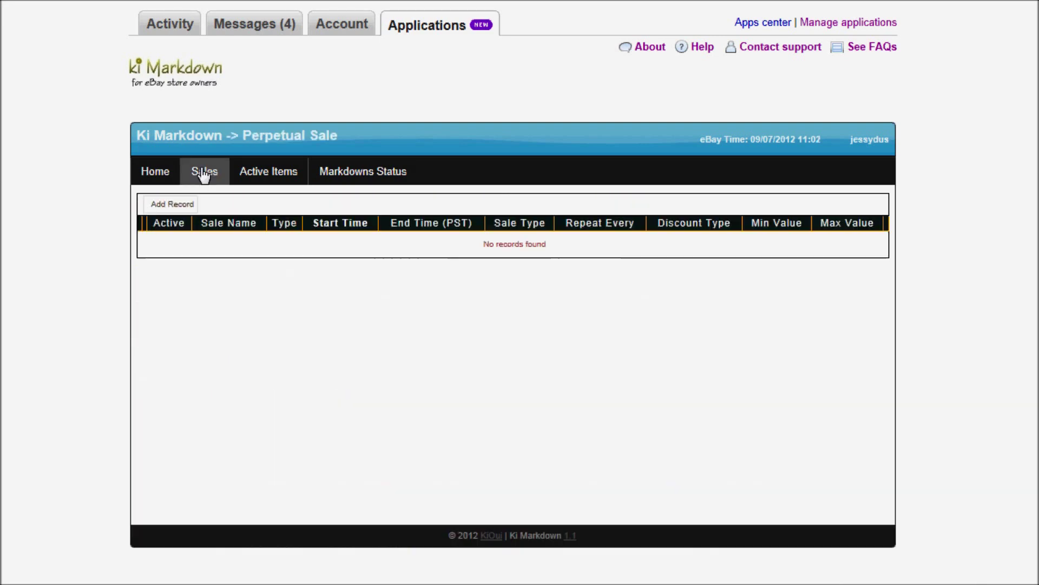
click(184, 204)
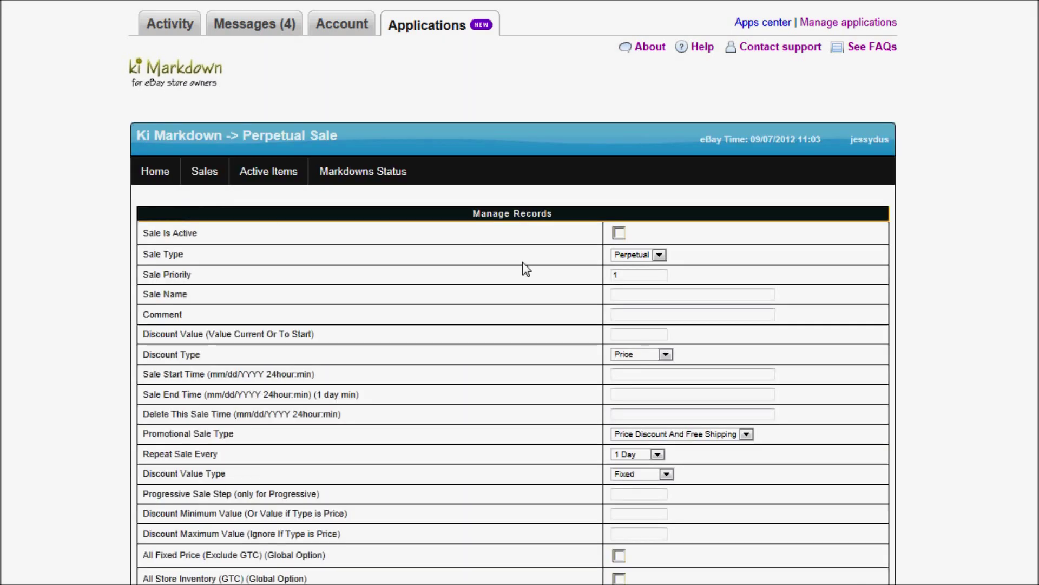
click(619, 233)
click(625, 292)
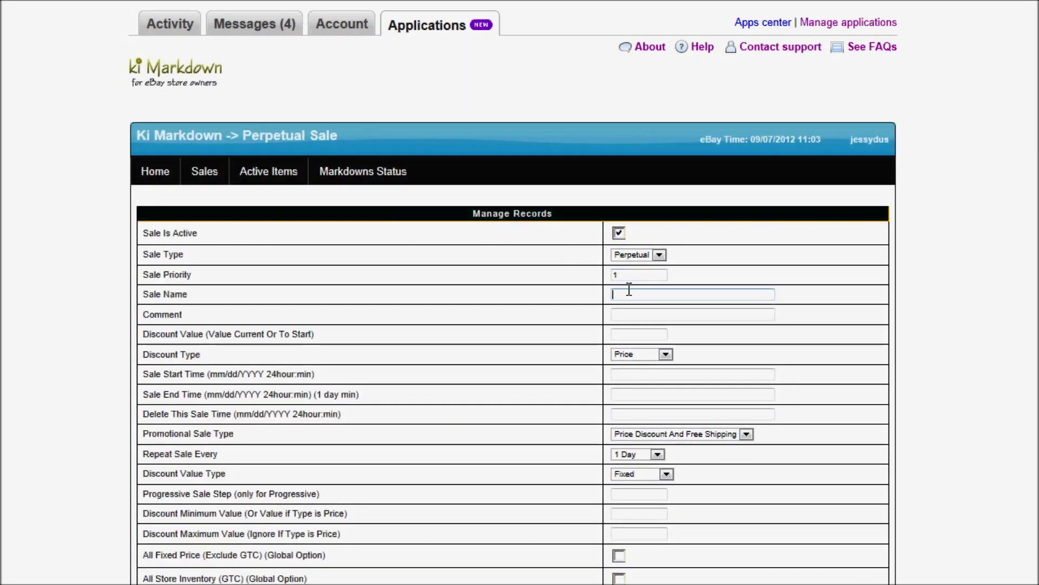
text(wigs )
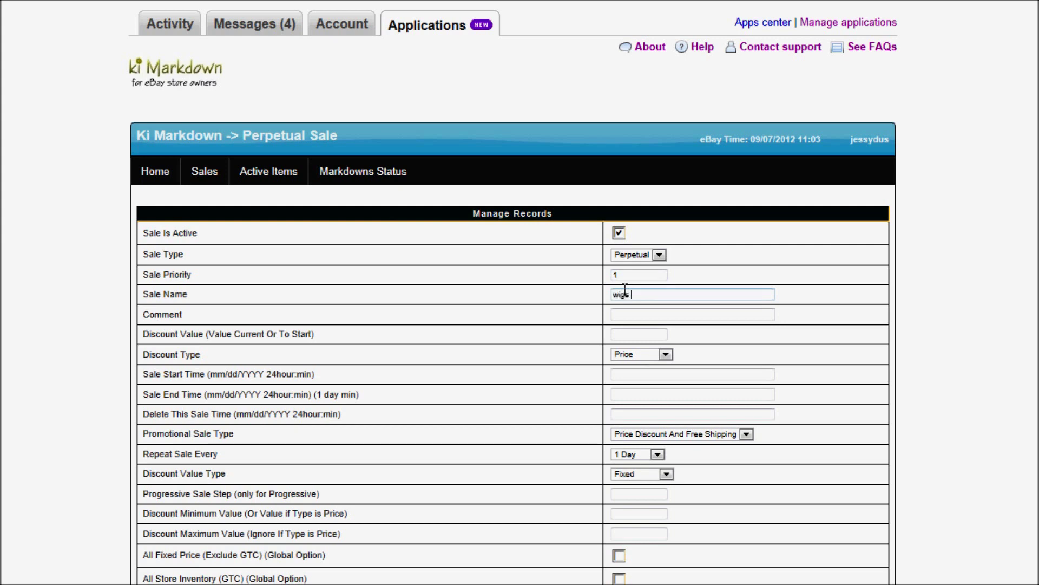
text(on sale)
- Set the sale's discount value to 10 with the Percentage discount type
click(639, 334)
text(10)
click(640, 355)
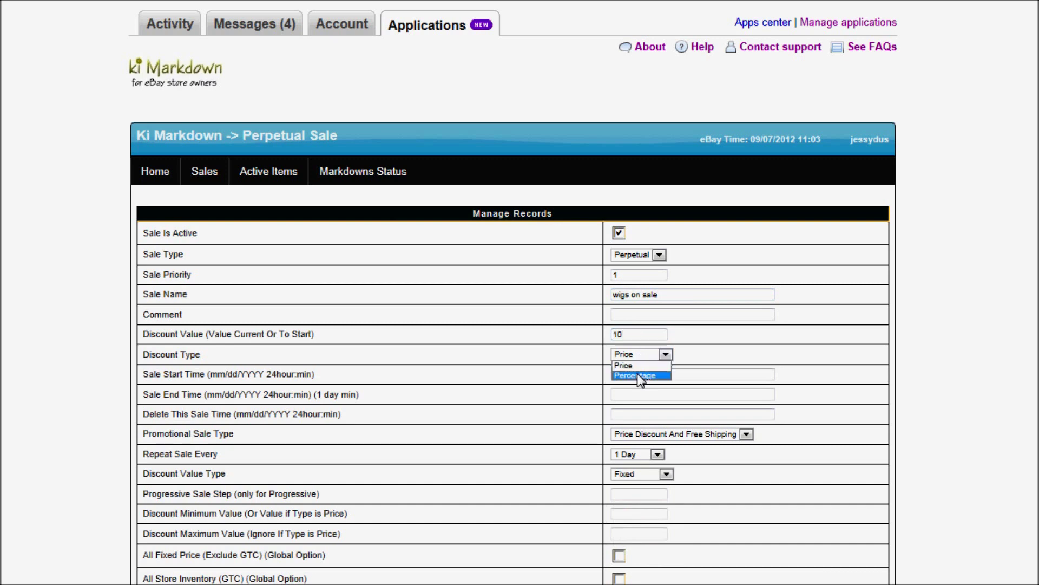
click(637, 374)
- Set the sale's start time to 09/08/2012 11:03 and its end time to 09/09/2012 11:03, based on the displayed eBay time
drag(750, 139, 818, 141)
key(ctrl+c)
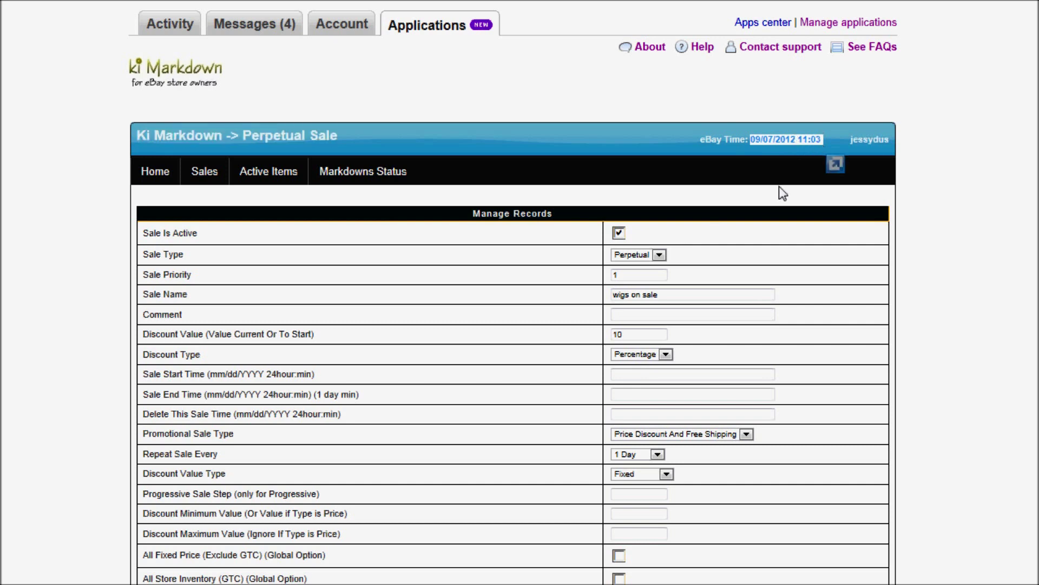
click(689, 373)
key(ctrl+v)
click(629, 391)
key(ctrl+v)
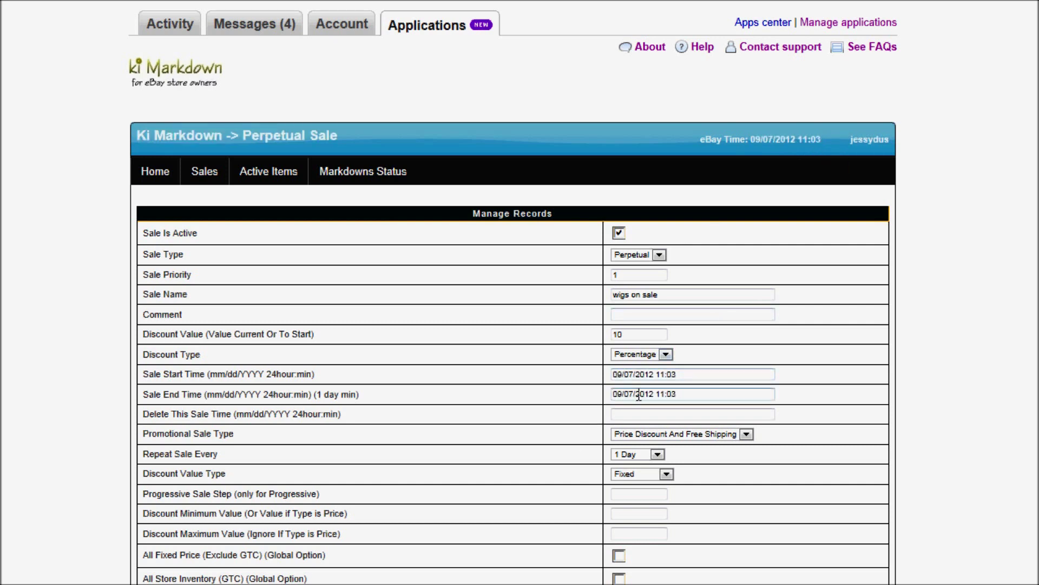
key(BackSpace)
key(BackSpace)
key(shift+Tab)
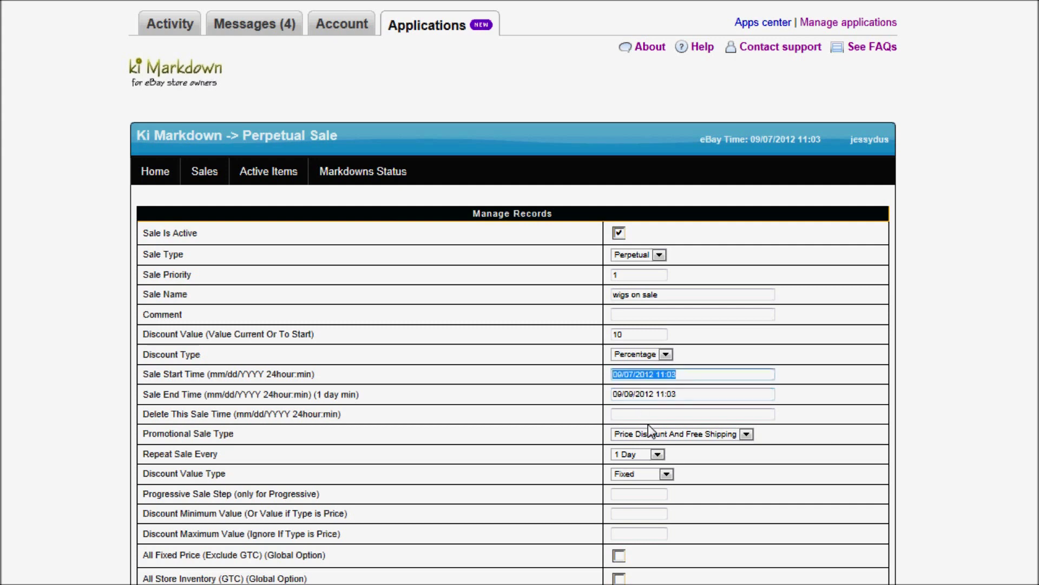
key(Home)
key(Delete)
text(8)
- Make the discount value type Random, with a minimum value of 10 and a maximum value of 35
click(647, 476)
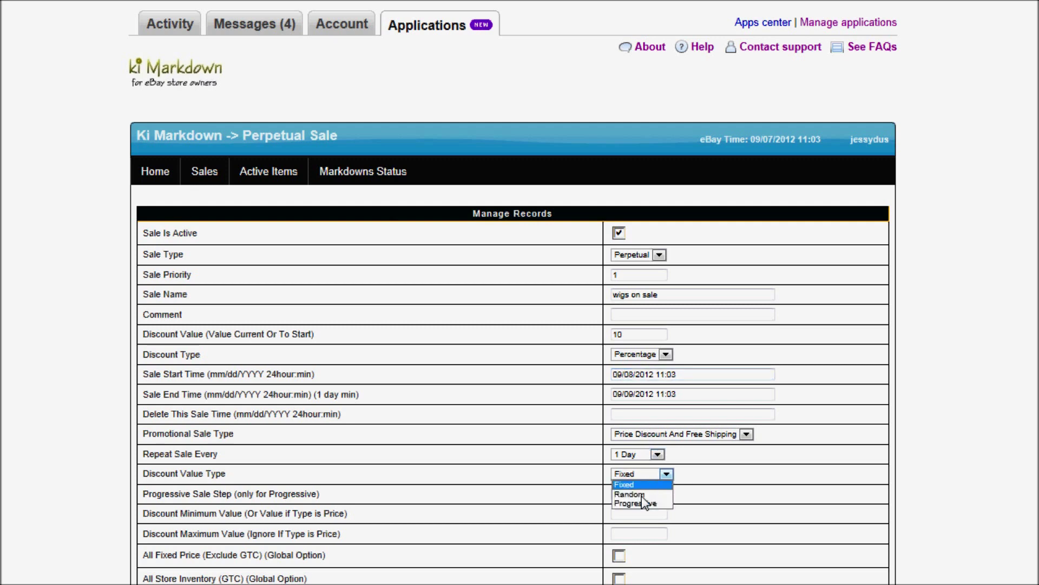
click(641, 494)
click(631, 513)
text(10)
key(Tab)
text(35)
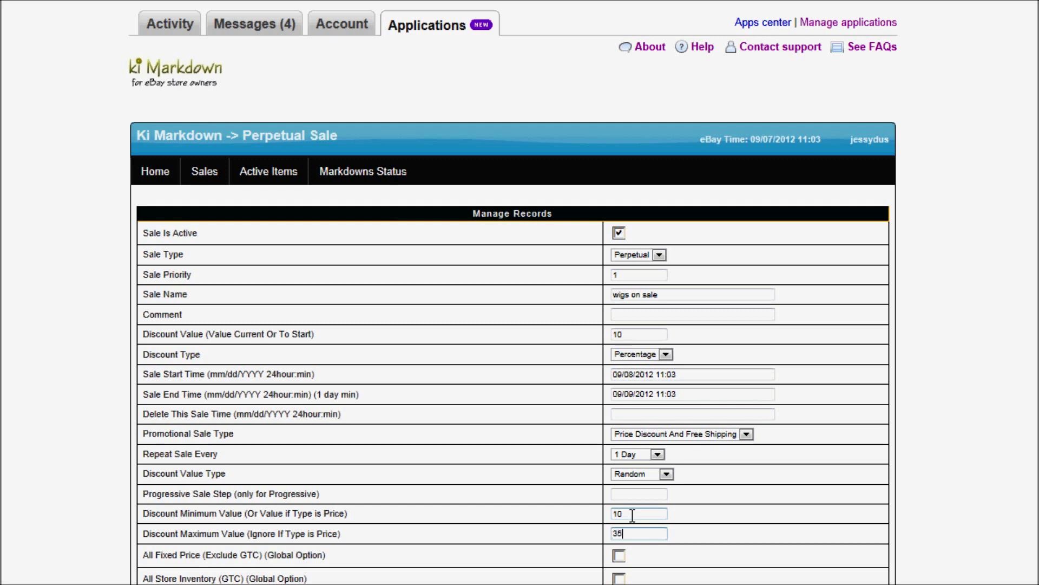
- Apply the sale to all store categories and save the record
scroll(665, 326, down, 8)
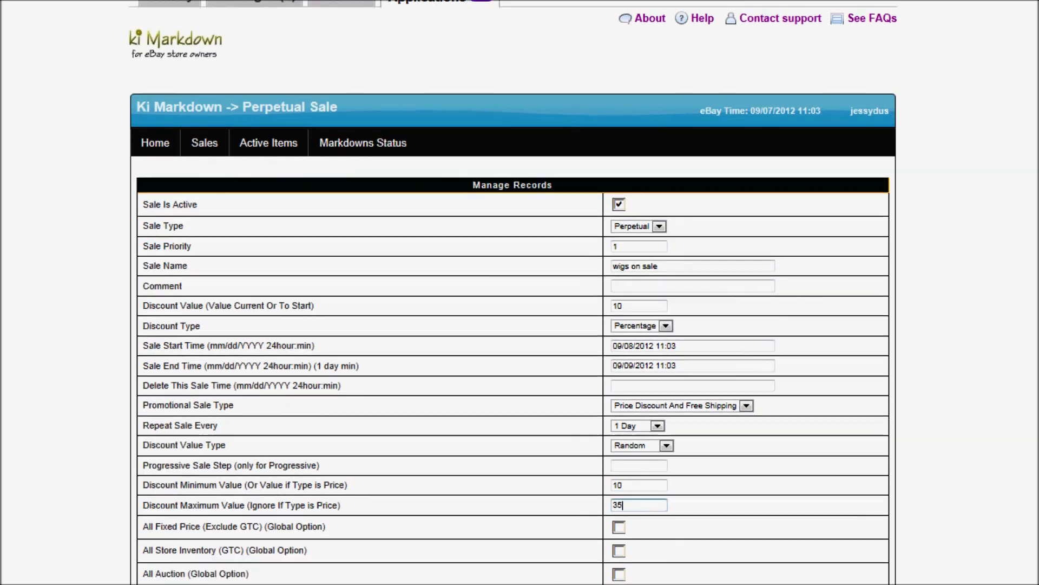
scroll(666, 327, up, 2)
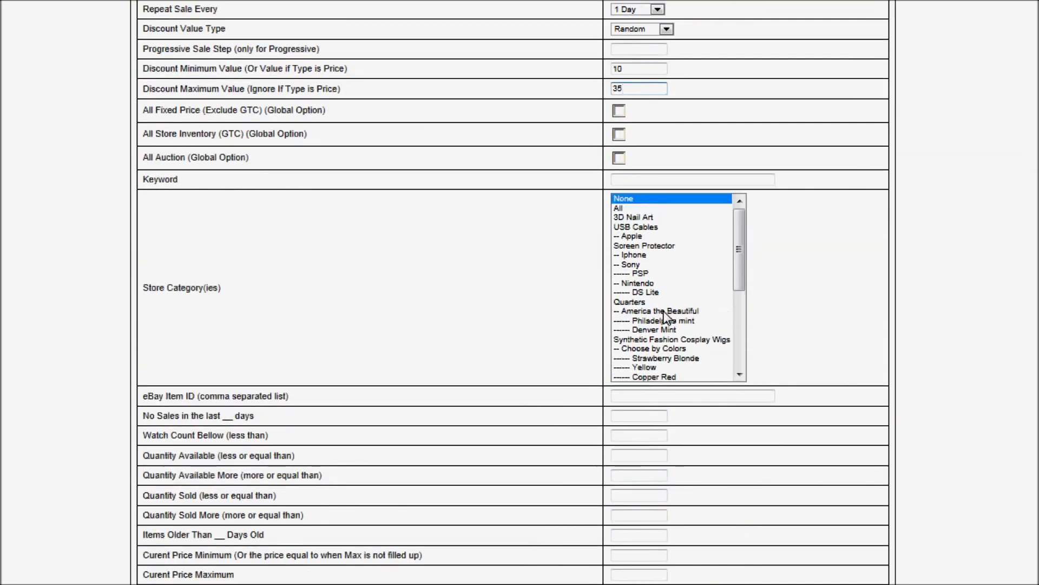
click(633, 209)
scroll(527, 250, down, 1)
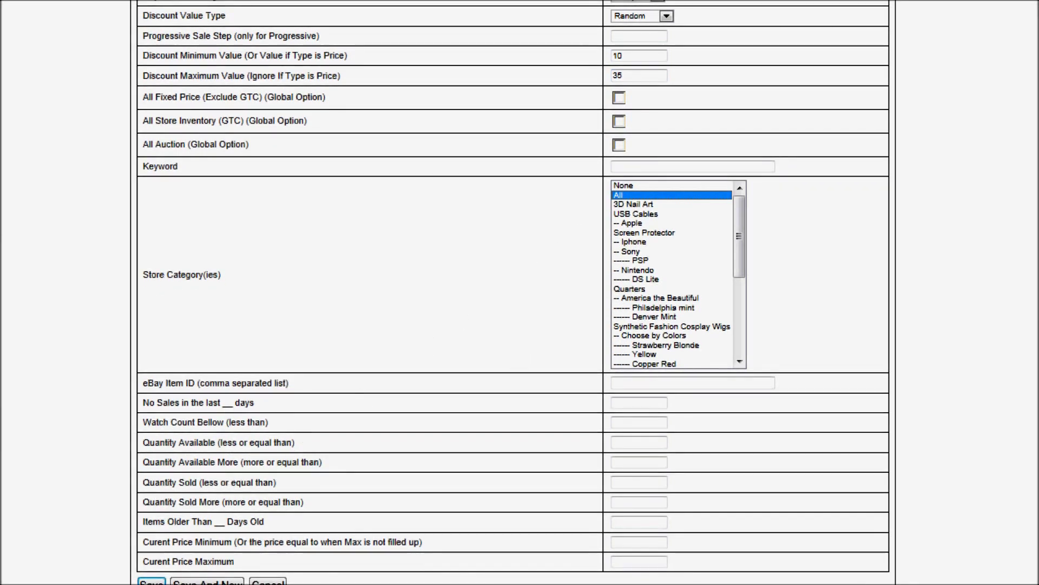
click(152, 582)
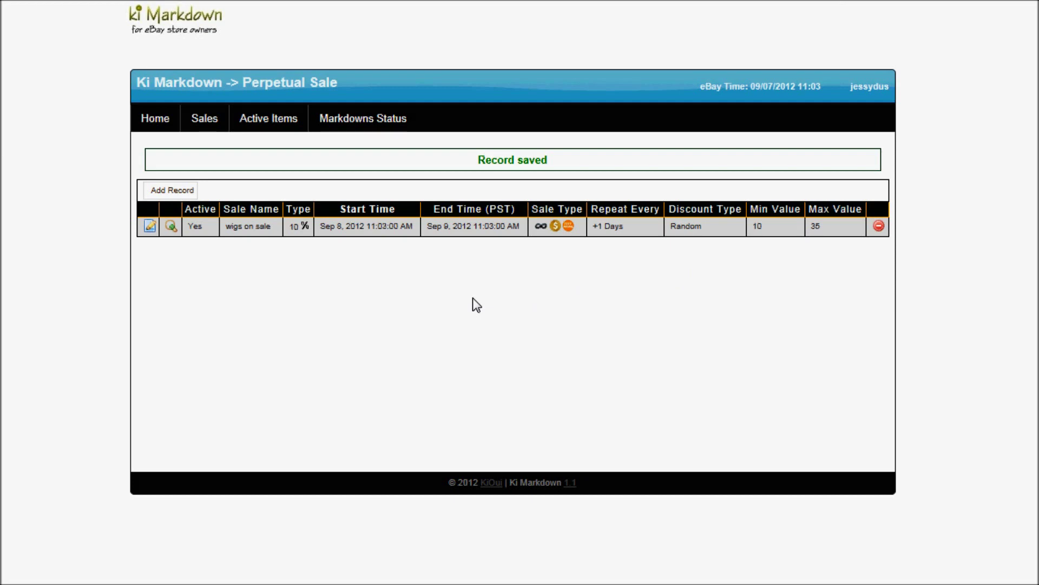
- Open the saved wigs sale for editing and rename it "Blonde wigs on sale"
click(150, 228)
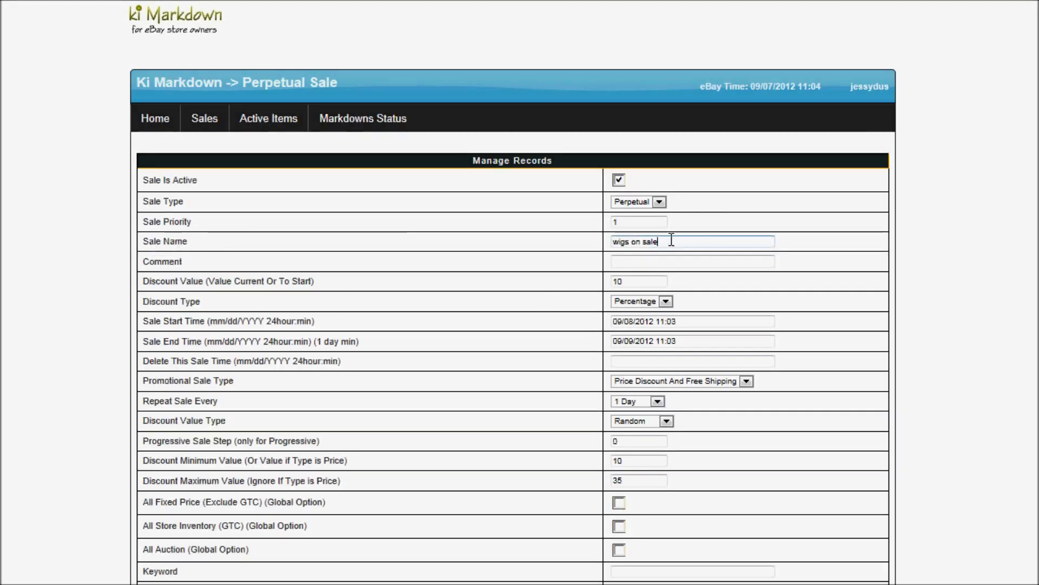
drag(670, 242, 563, 233)
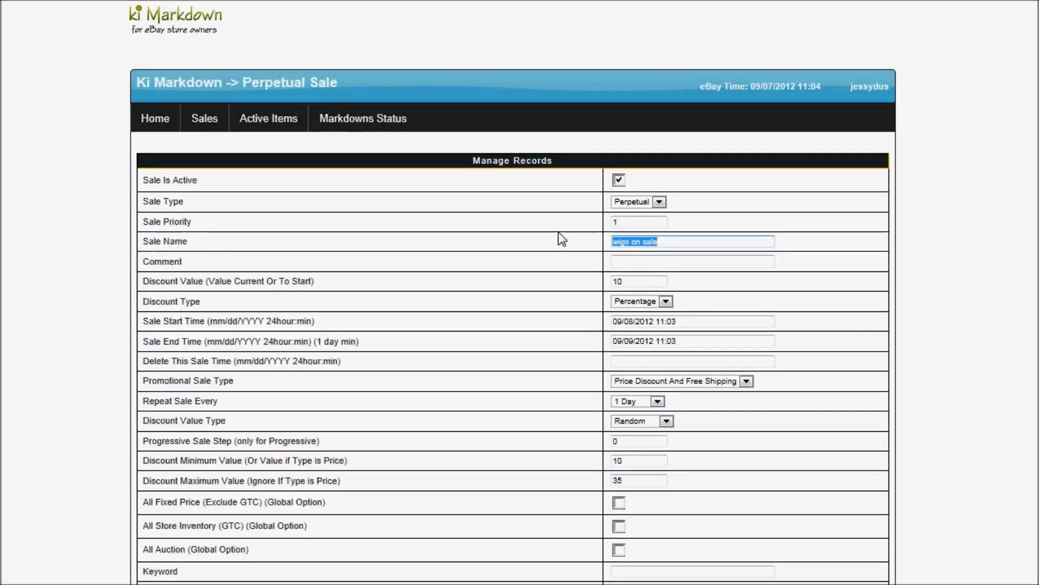
text(Blo)
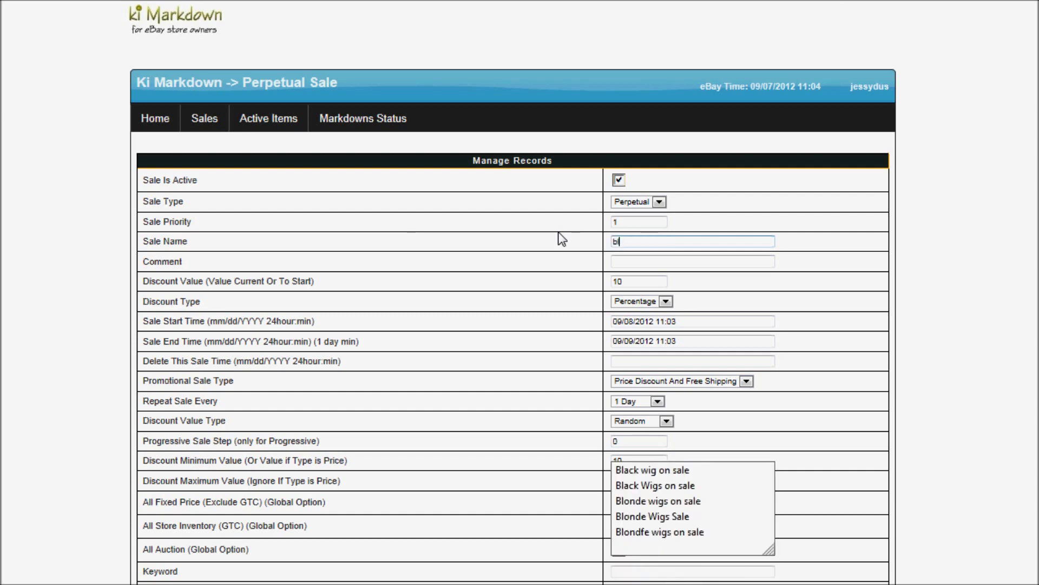
key(Down)
key(Return)
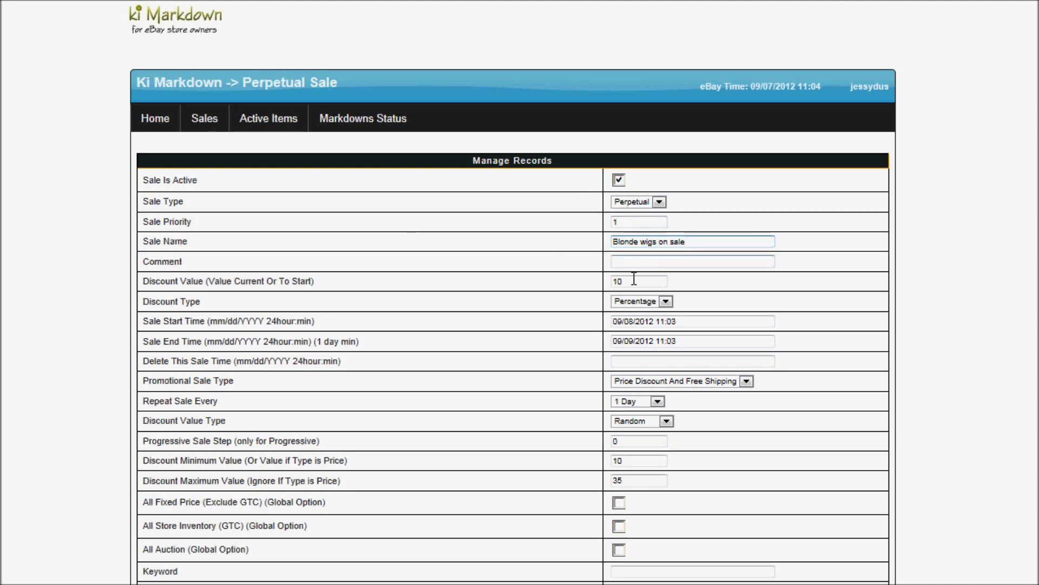
- Restrict the sale to the Blonde store category under Choose by Colors
scroll(548, 377, down, 1)
scroll(548, 378, down, 5)
click(709, 334)
drag(738, 355, 743, 436)
click(654, 418)
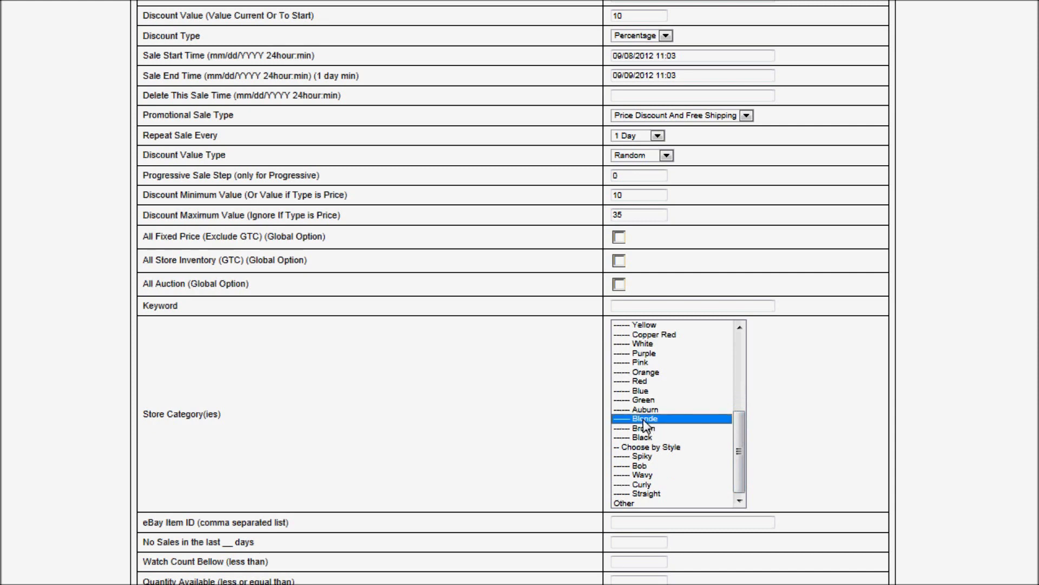
- Limit the sale to items with no sales in the last 2 days and save the record
scroll(484, 376, down, 3)
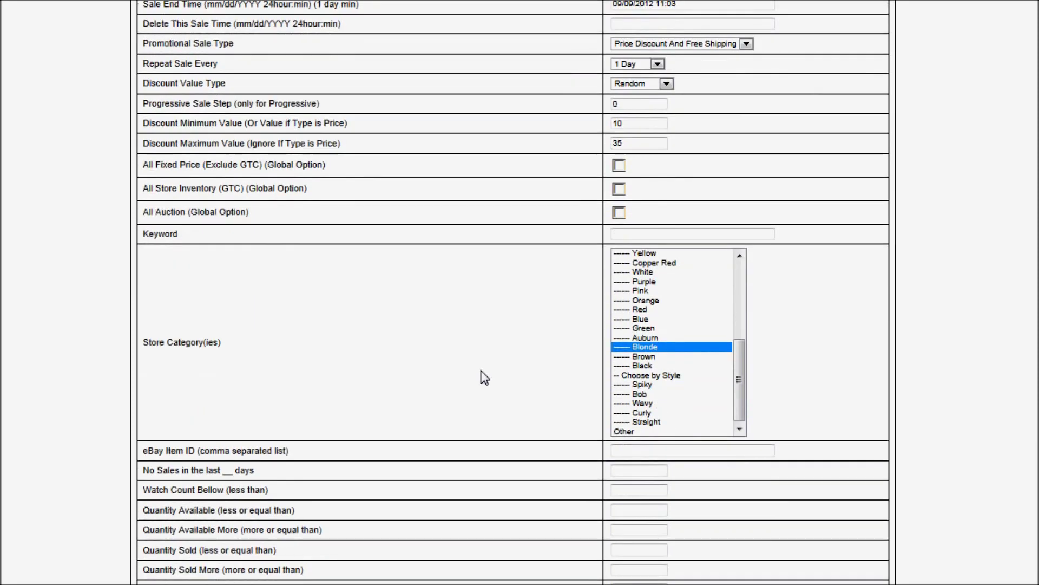
click(653, 403)
text(2)
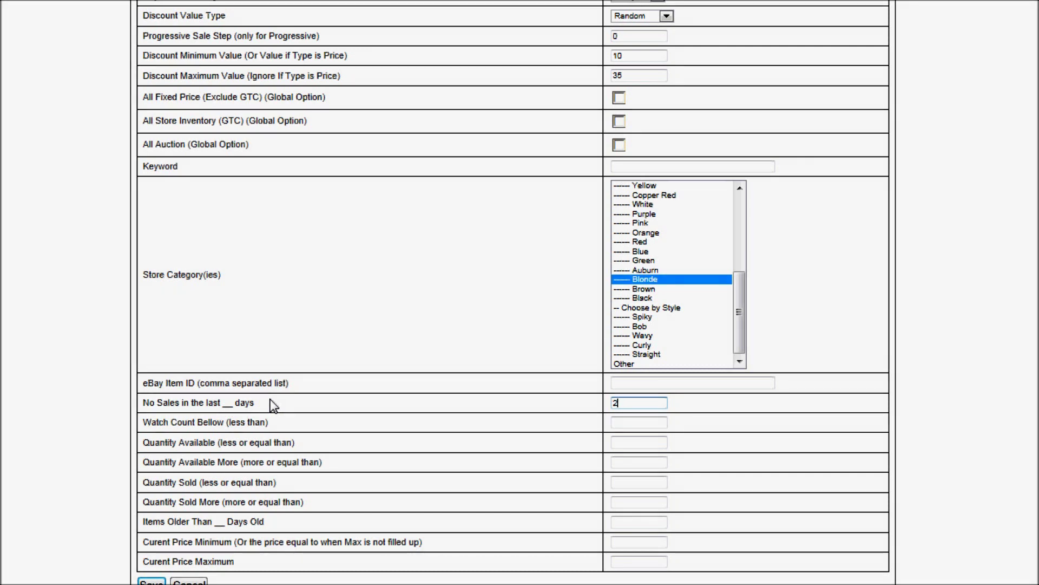
click(156, 582)
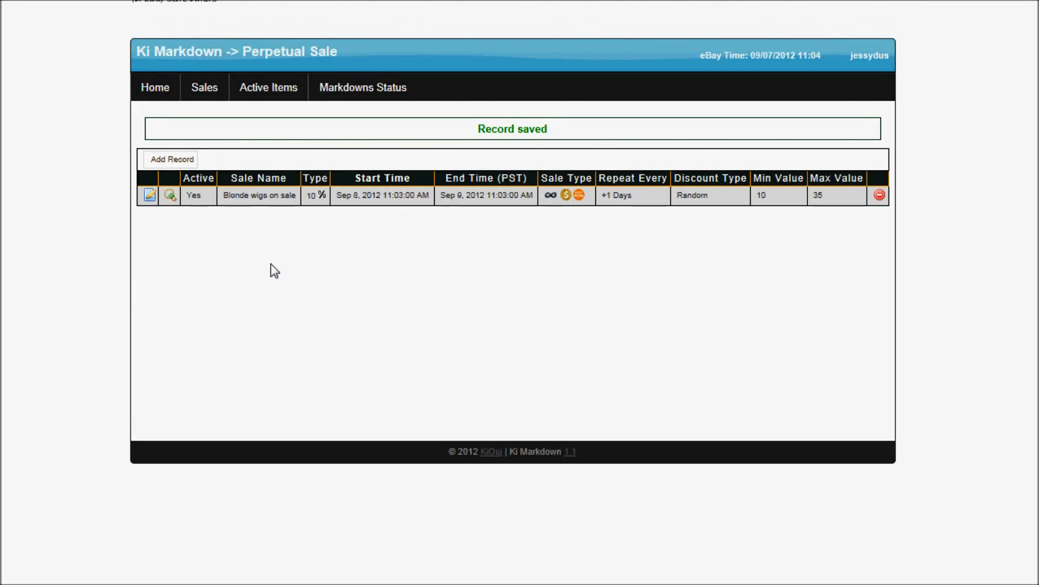
- Add a second perpetual sale record, mark it active and name it "Black wig on sale"
click(160, 164)
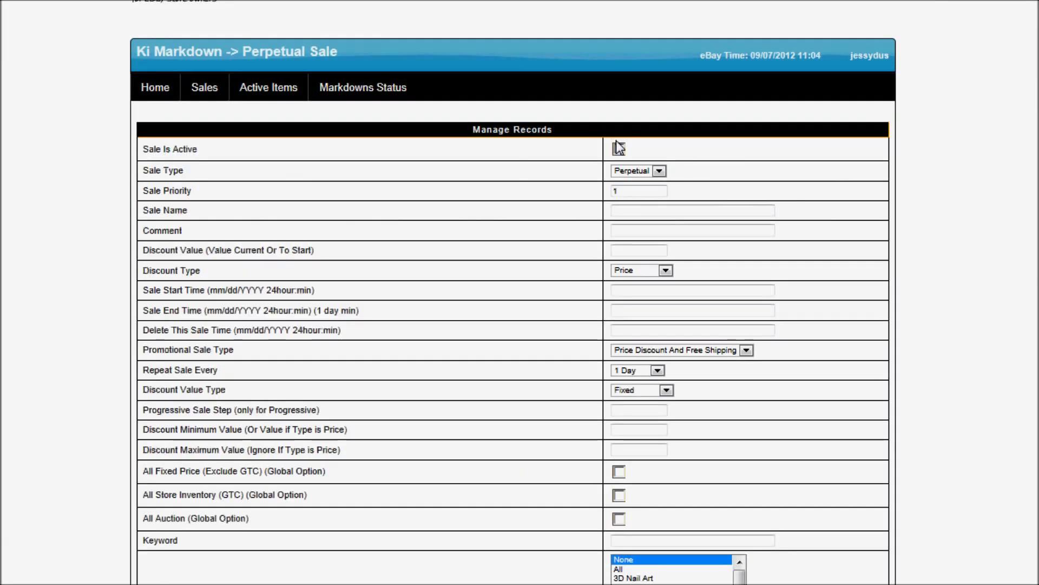
click(619, 149)
click(629, 211)
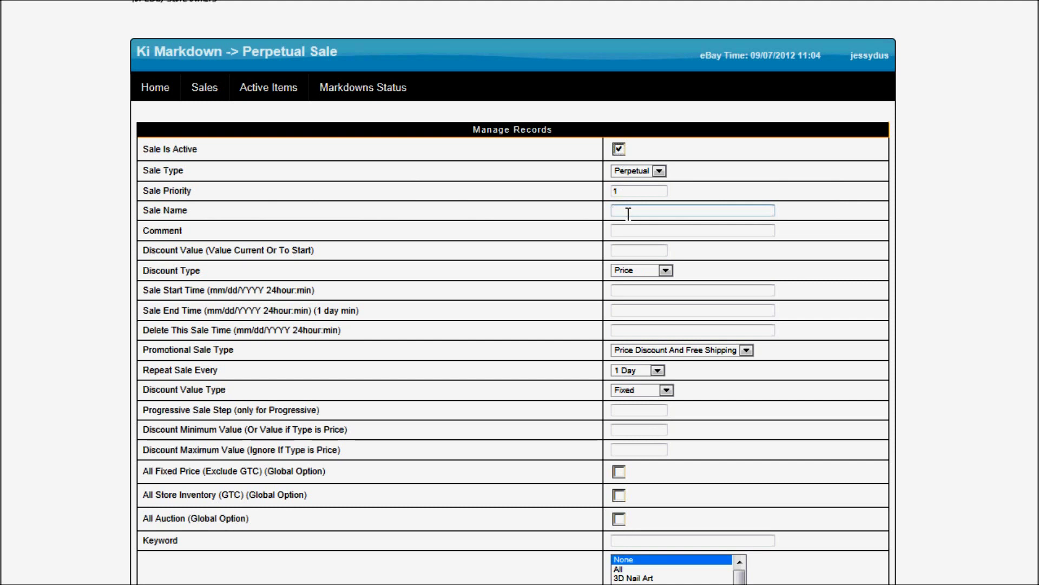
text(bla)
key(Down)
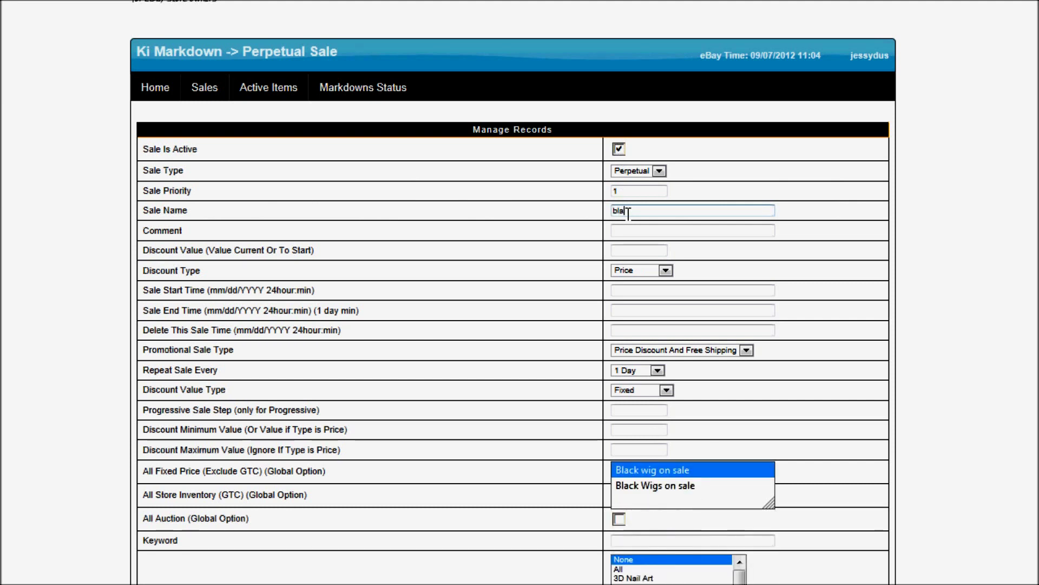
key(Return)
- Set the black wig sale's discount value to 12 with the Percentage discount type
click(631, 248)
text(12)
click(630, 270)
click(628, 290)
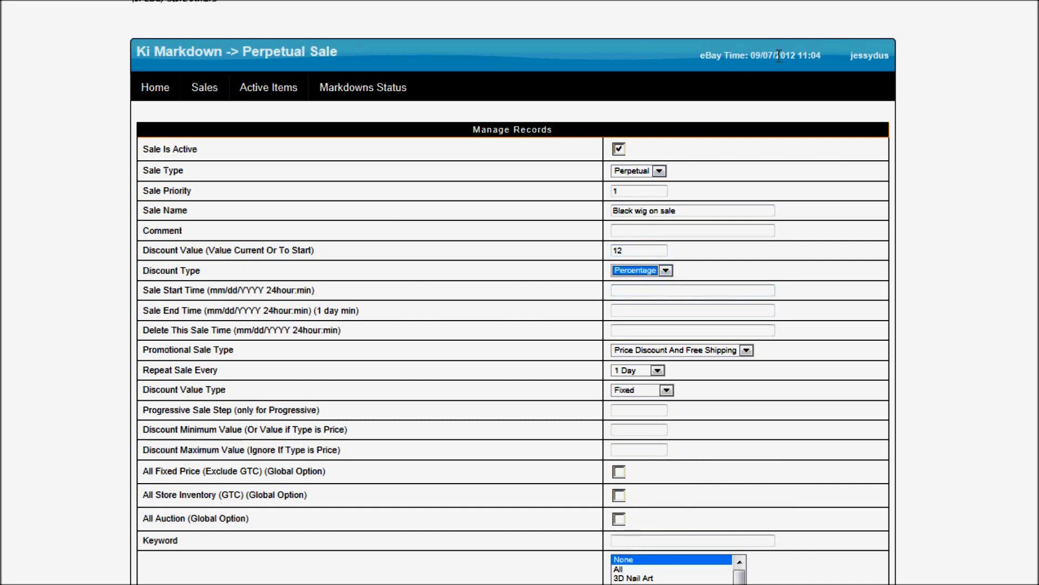
- Set the black wig sale's start time to 09/08/2012 15:04, starting from a copy of the displayed eBay time
drag(752, 56, 819, 56)
key(ctrl+c)
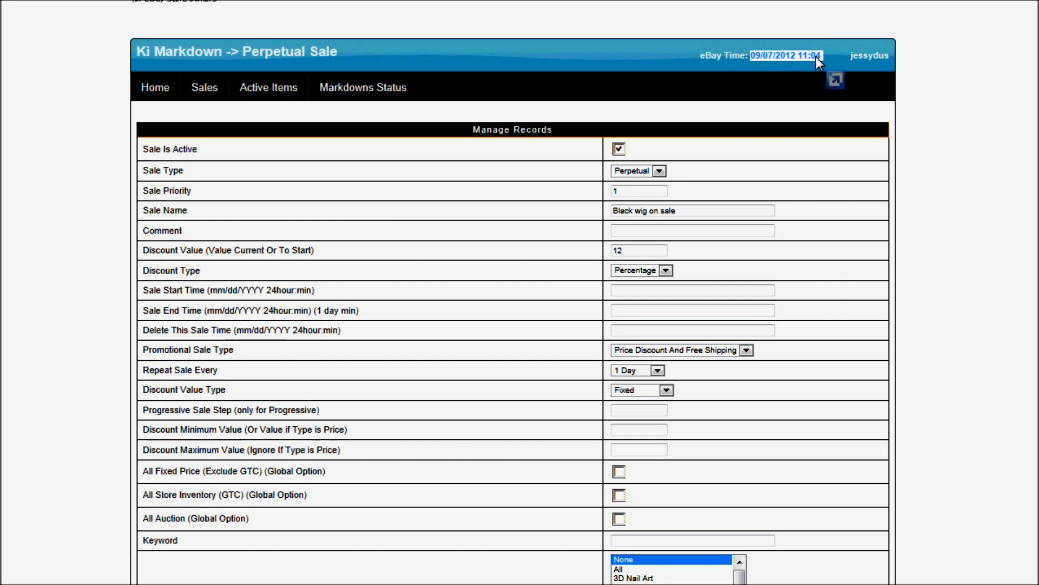
click(692, 291)
key(ctrl+v)
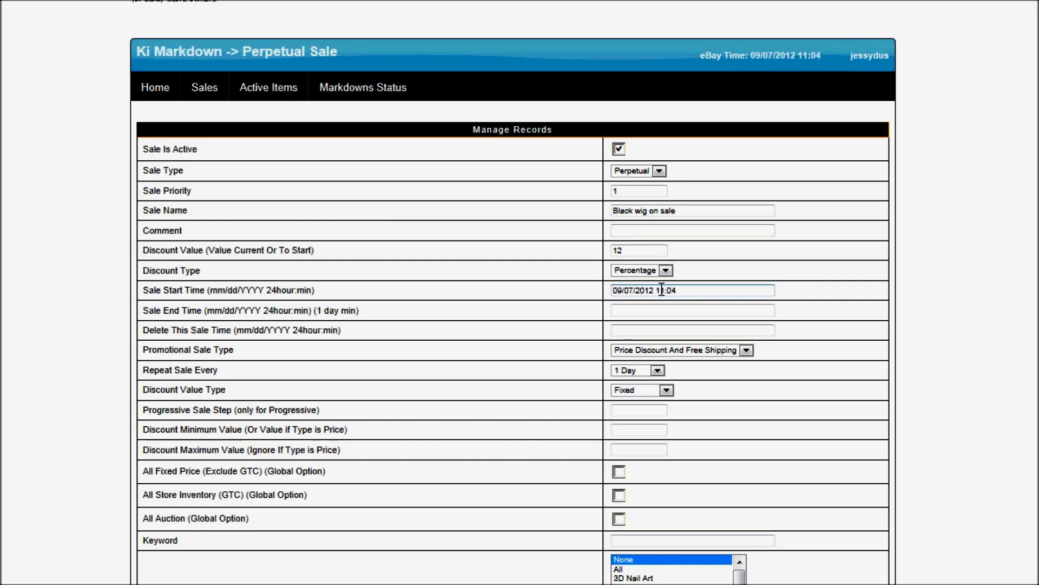
click(677, 328)
key(BackSpace)
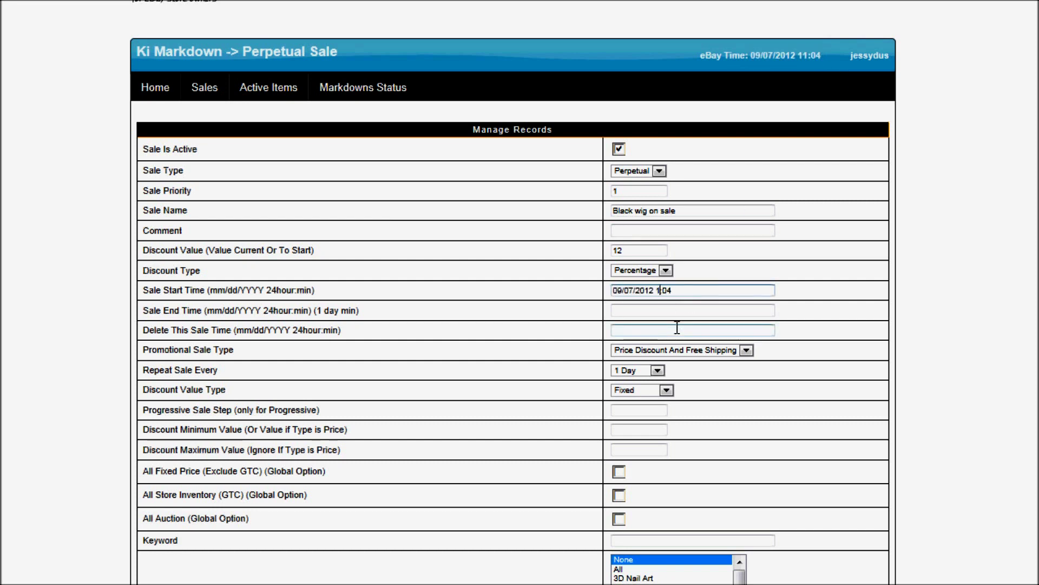
text(5)
key(Left)
key(Left)
key(Left)
key(Left)
key(Left)
key(Left)
key(Left)
key(Left)
key(BackSpace)
text(8)
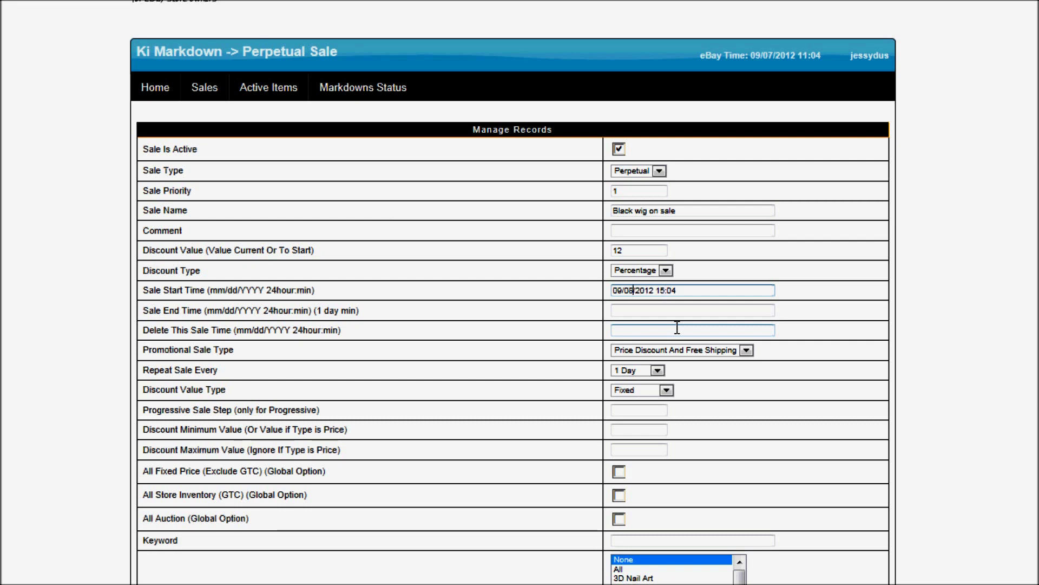
- Copy the start time into the sale end time and change it to 09/09/2012 15:04
key(ctrl+a)
key(ctrl+c)
key(Tab)
key(ctrl+v)
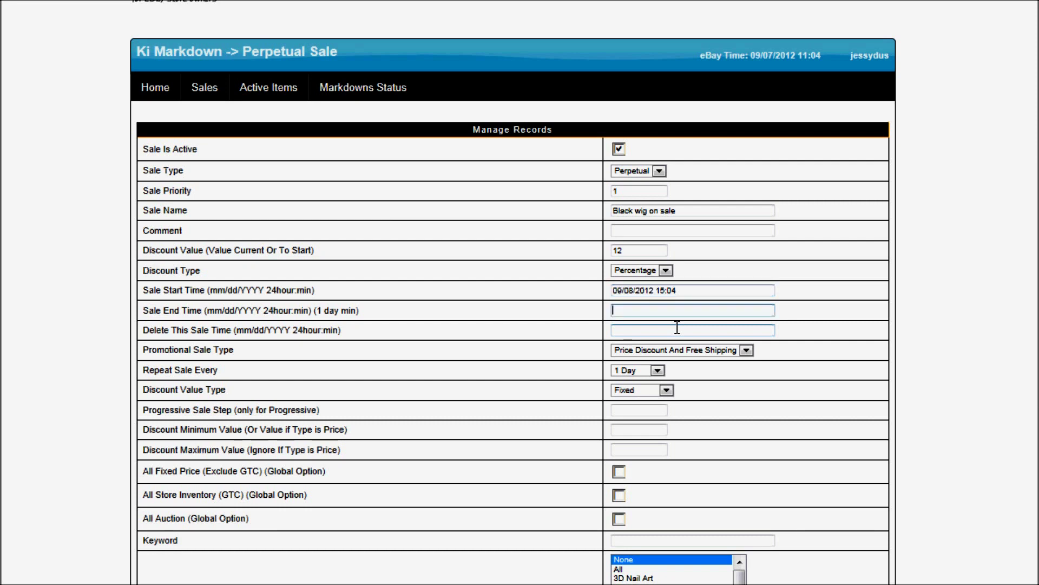
key(Left)
key(Left)
key(Left)
key(Left)
key(Left)
key(Left)
key(BackSpace)
text(9)
- Make the black wig sale's discount value type Random, with minimum value 10 and maximum value 35
click(650, 389)
click(645, 406)
click(638, 431)
text(10)
key(Tab)
text(35)
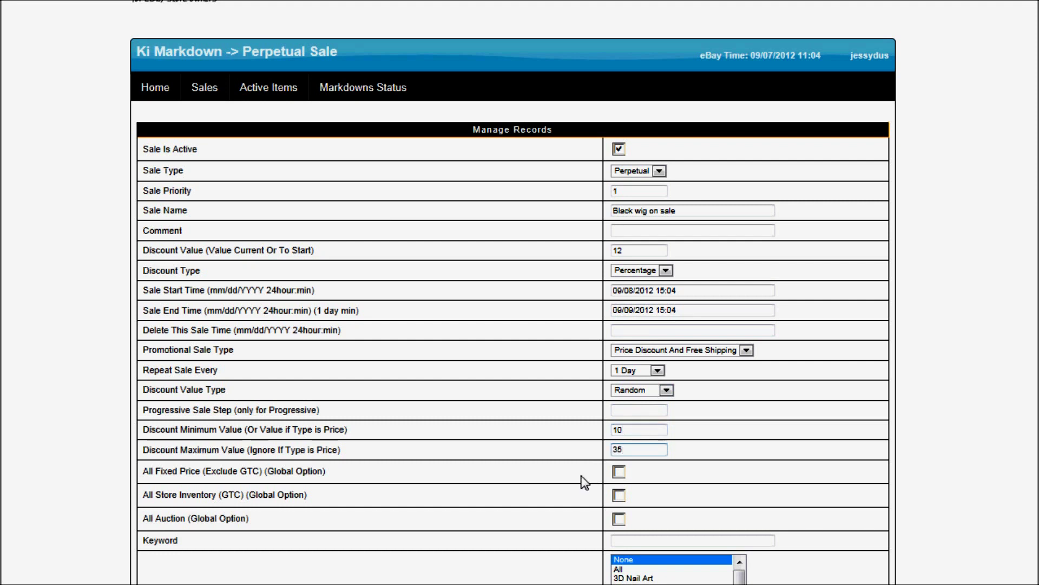
- Restrict the black wig sale to the Black store category and items with no sales in the last 2 days, and save it
scroll(563, 511, down, 5)
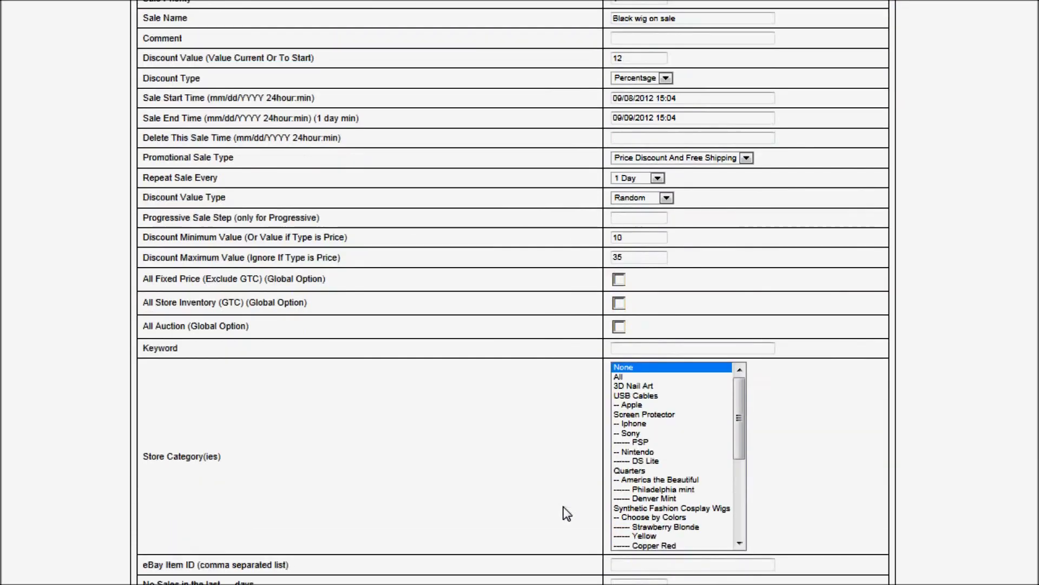
drag(748, 333, 742, 407)
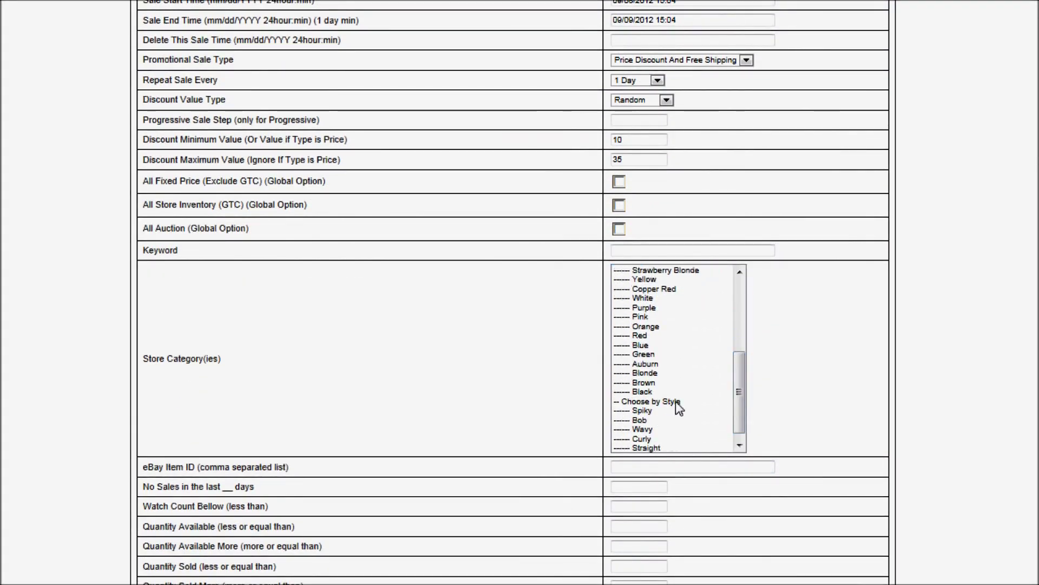
scroll(823, 383, up, 5)
scroll(823, 387, down, 6)
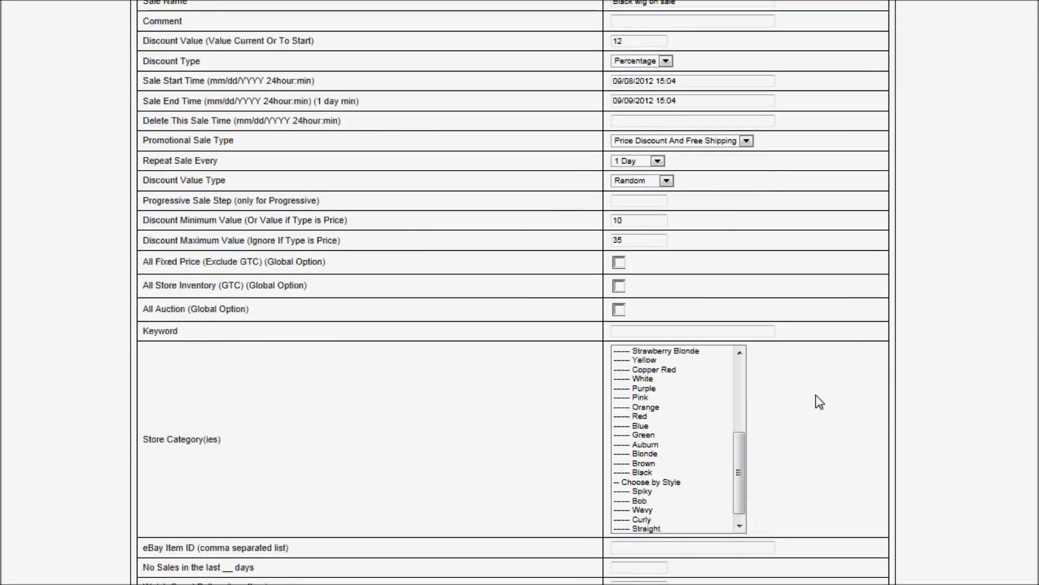
click(641, 352)
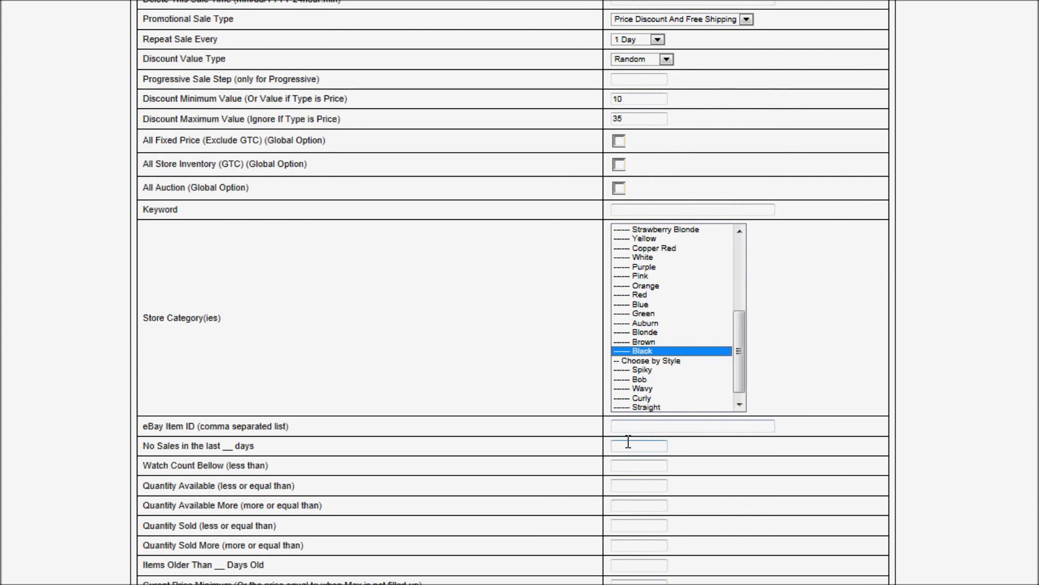
text(2)
scroll(447, 441, down, 1)
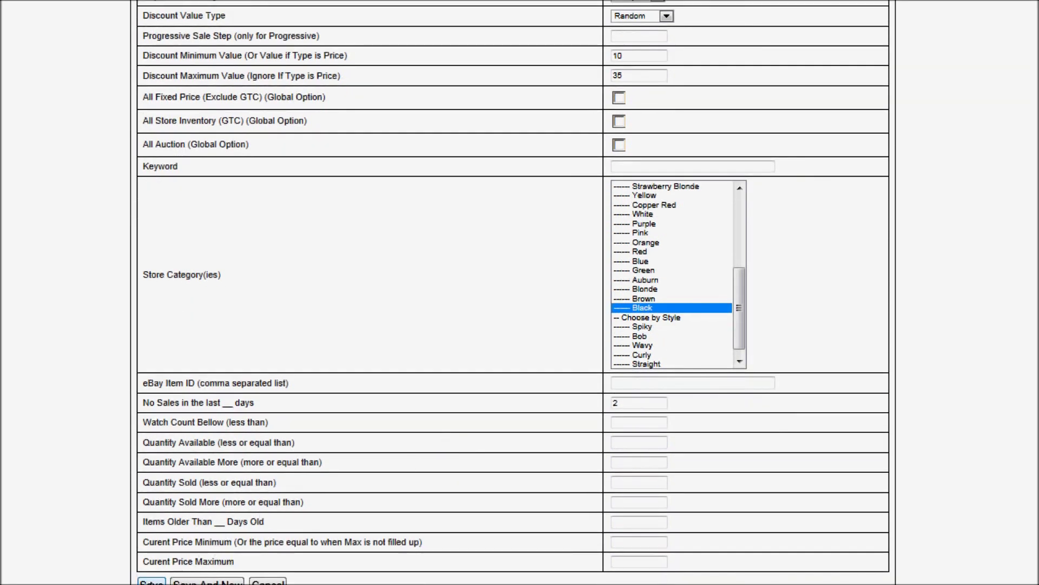
click(152, 582)
- Add another perpetual sale record, make it active and name it "Brown Wigs on sale"
click(170, 144)
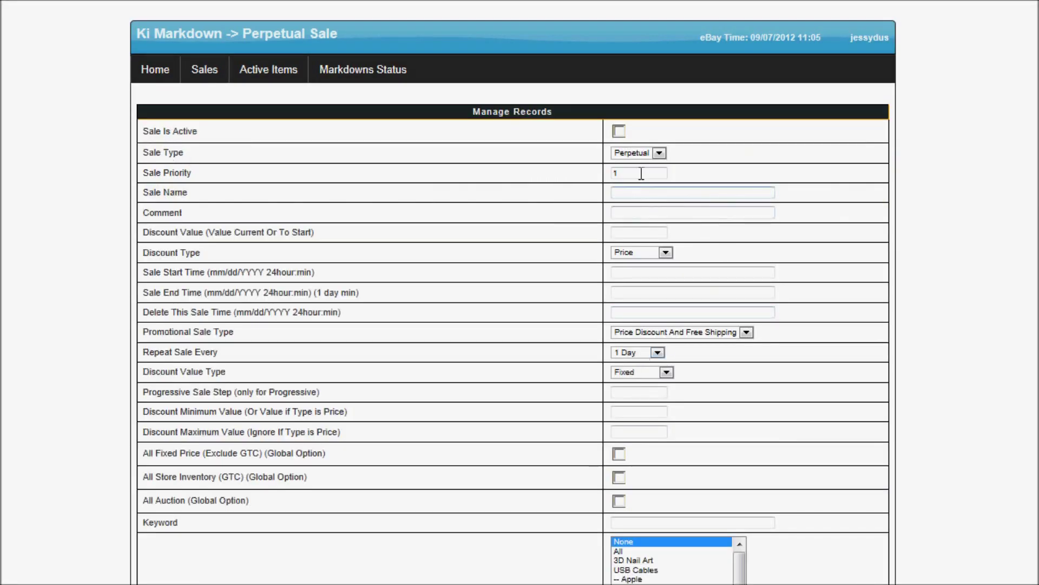
click(620, 135)
click(635, 193)
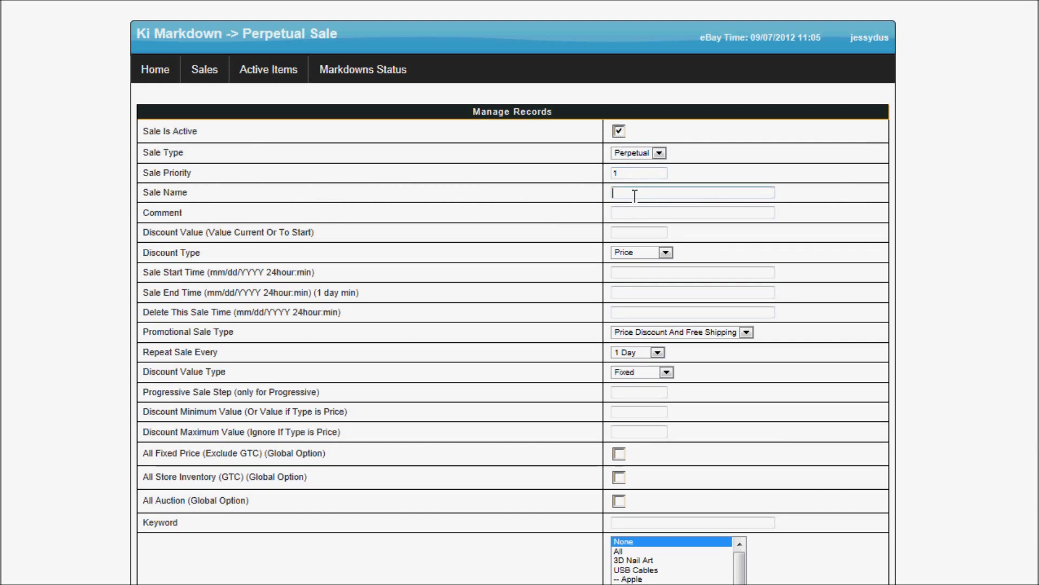
text(b)
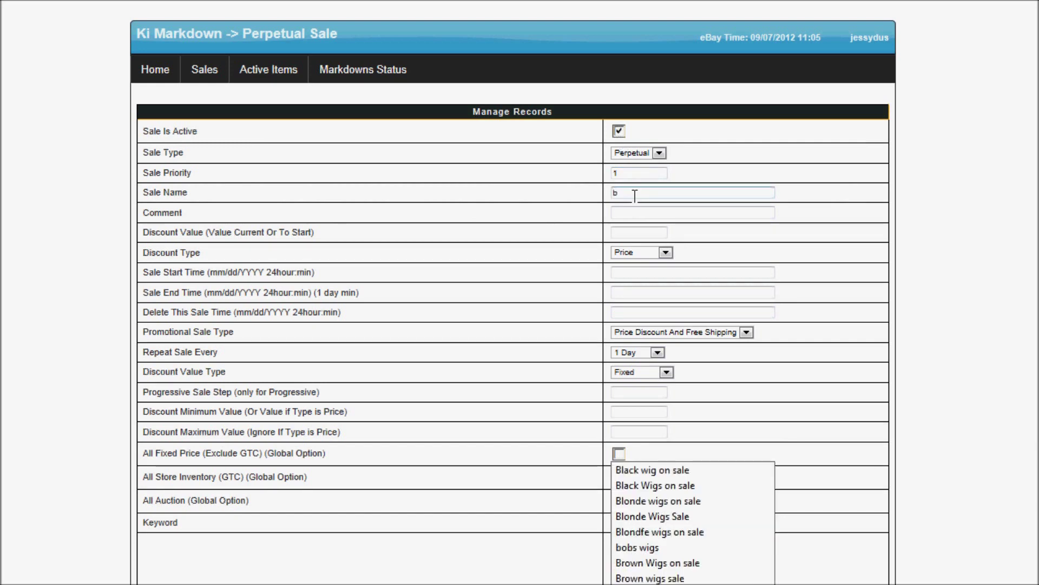
key(Down)
key(Down)
key(Down)
key(Down)
key(Down)
key(Down)
key(Down)
key(Return)
- Set the brown wig sale's discount value to 20 with the Percentage discount type
click(636, 227)
text(20)
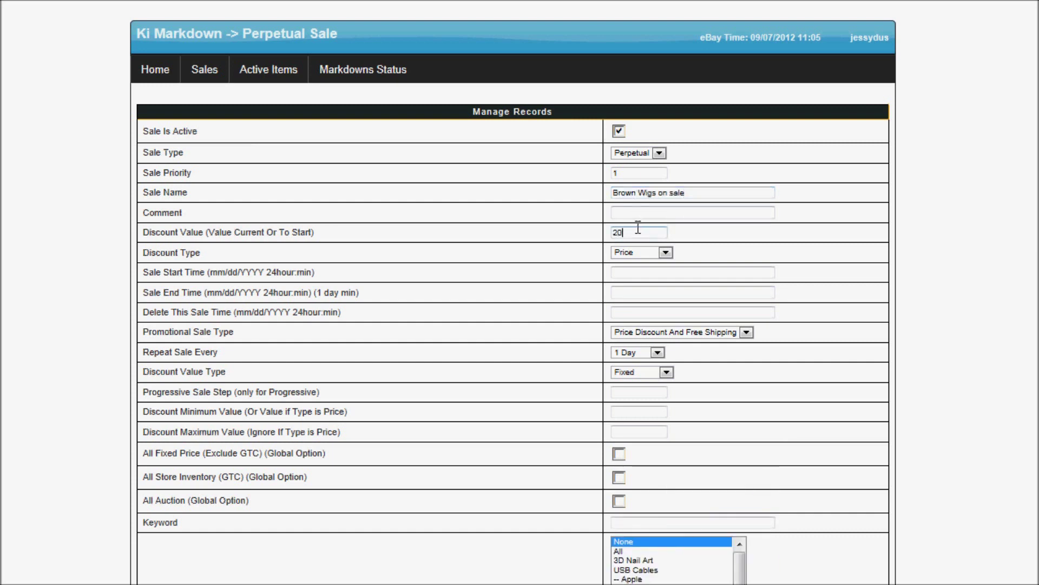
key(Tab)
click(640, 256)
click(638, 272)
- Set the brown wig sale's start time to 09/08/2012 17:00, starting from a copy of the displayed eBay time
drag(751, 36, 813, 36)
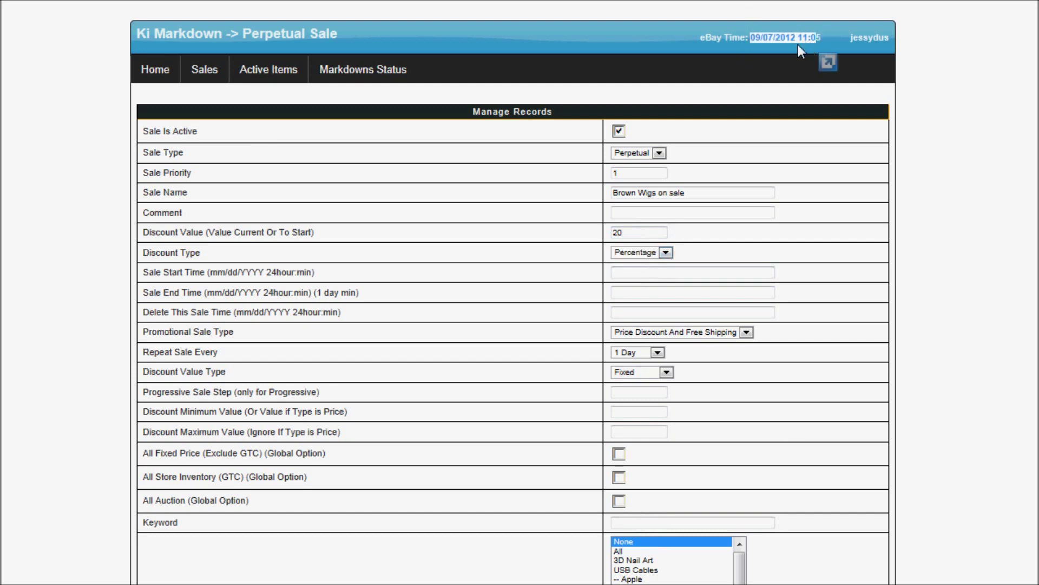
click(650, 275)
key(ctrl+v)
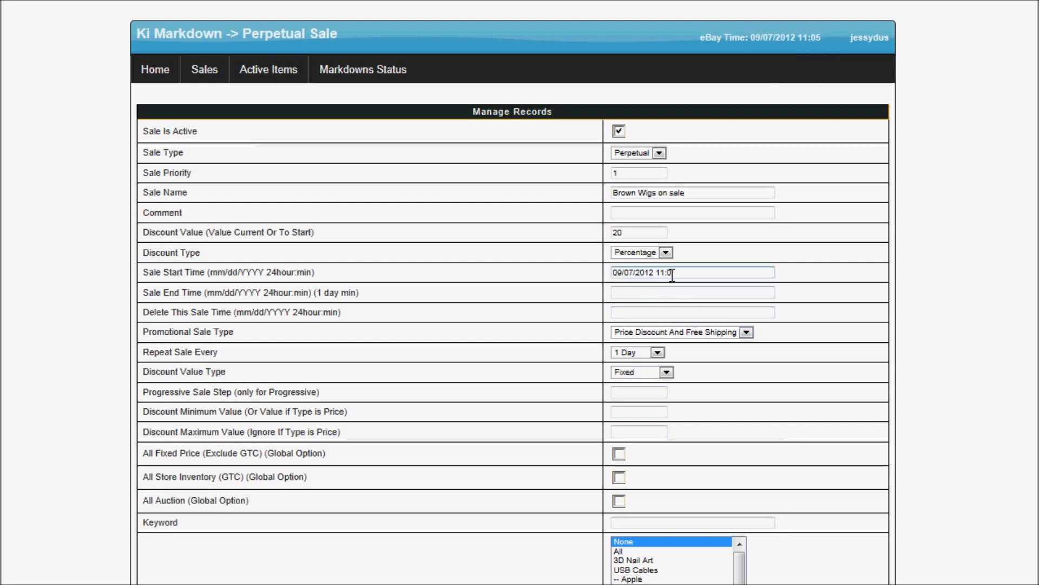
text(0)
key(Left)
key(Left)
key(Left)
key(BackSpace)
text(7)
key(Left)
key(Left)
key(Left)
key(Left)
key(Left)
key(Left)
key(Left)
key(Left)
key(BackSpace)
text(8)
- Copy the brown wig sale's start time into its end time and change it to 09/09/2012 17:00
key(shift+End)
key(ctrl+c)
key(Tab)
key(ctrl+v)
key(Left)
key(Left)
key(Left)
key(Left)
key(Left)
key(Left)
key(Left)
key(Left)
key(Left)
key(Left)
key(Left)
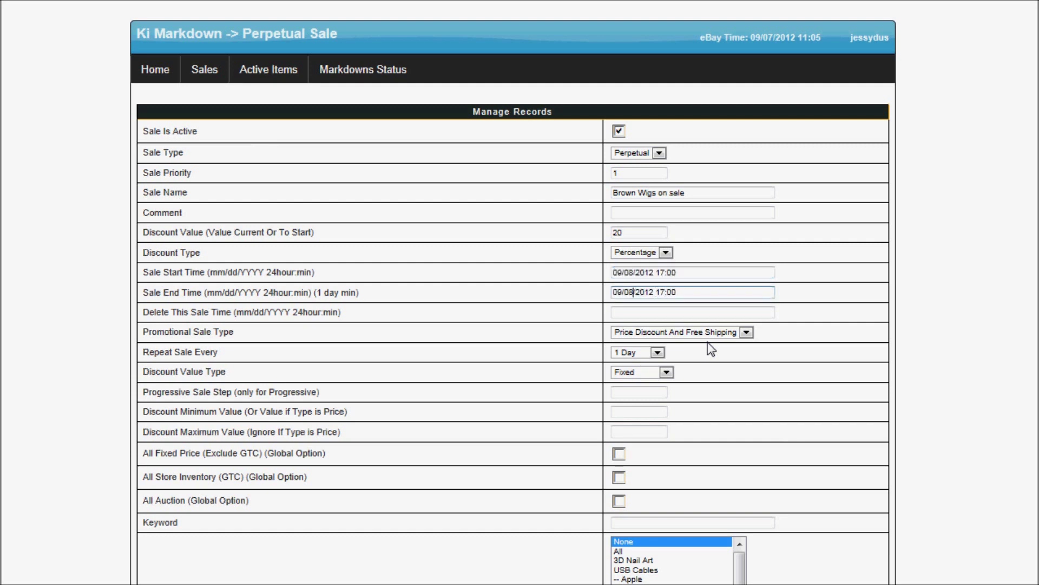
key(BackSpace)
text(9)
- Make the brown wig sale's discount value type Random, with minimum value 10 and maximum value 35
click(632, 371)
click(639, 392)
click(641, 413)
text(10)
key(Tab)
text(35)
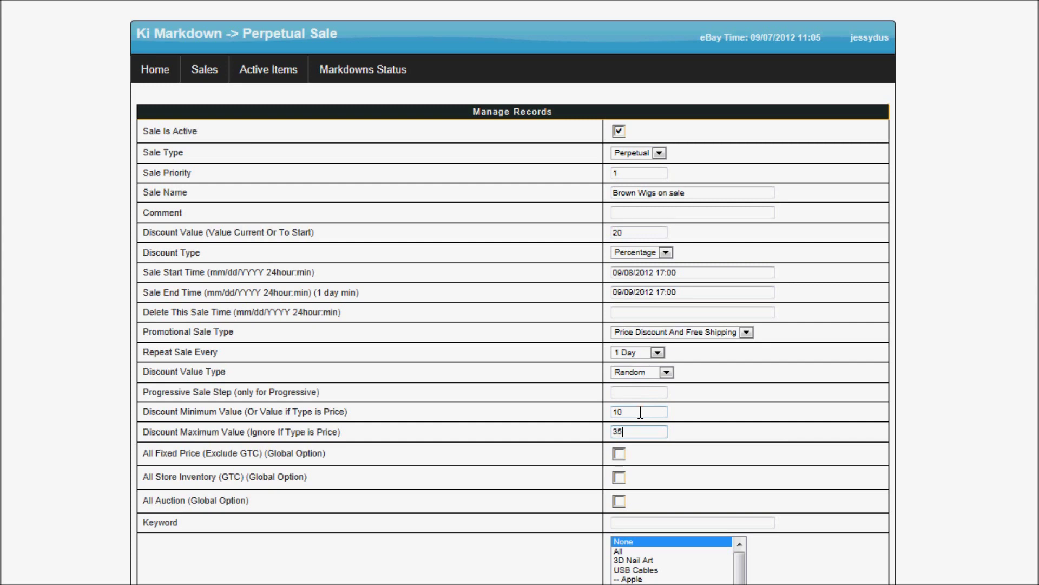
click(557, 557)
- Restrict the brown wig sale to the Brown store category and items with no sales in the last 2 days, and save it
scroll(557, 557, down, 3)
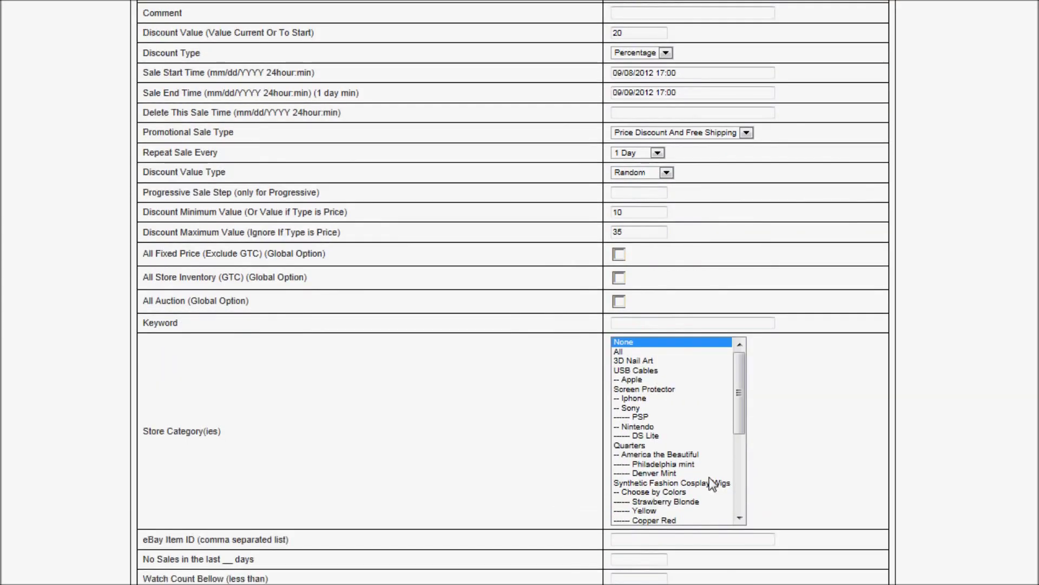
drag(740, 407, 741, 474)
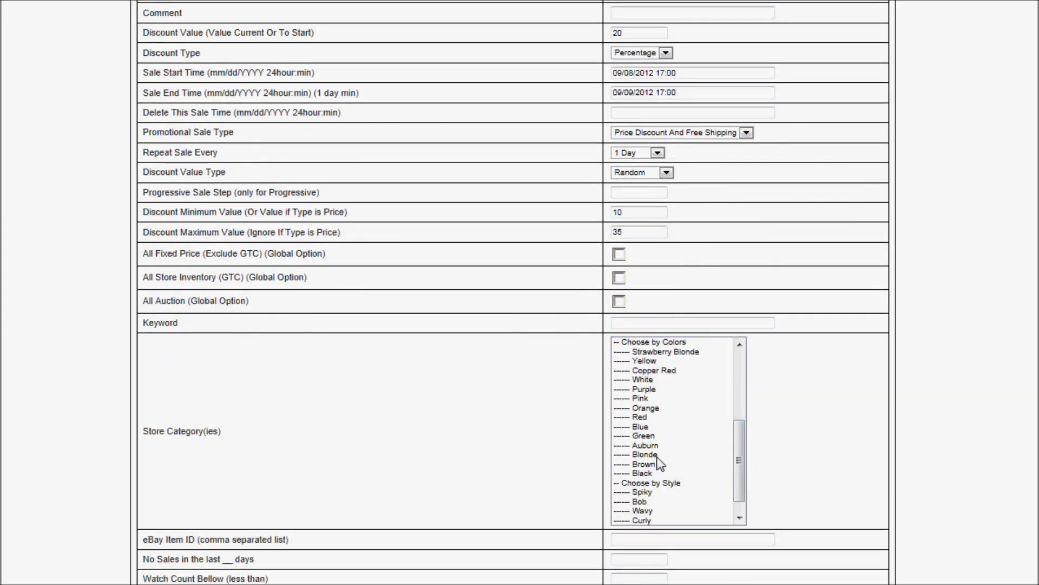
click(647, 464)
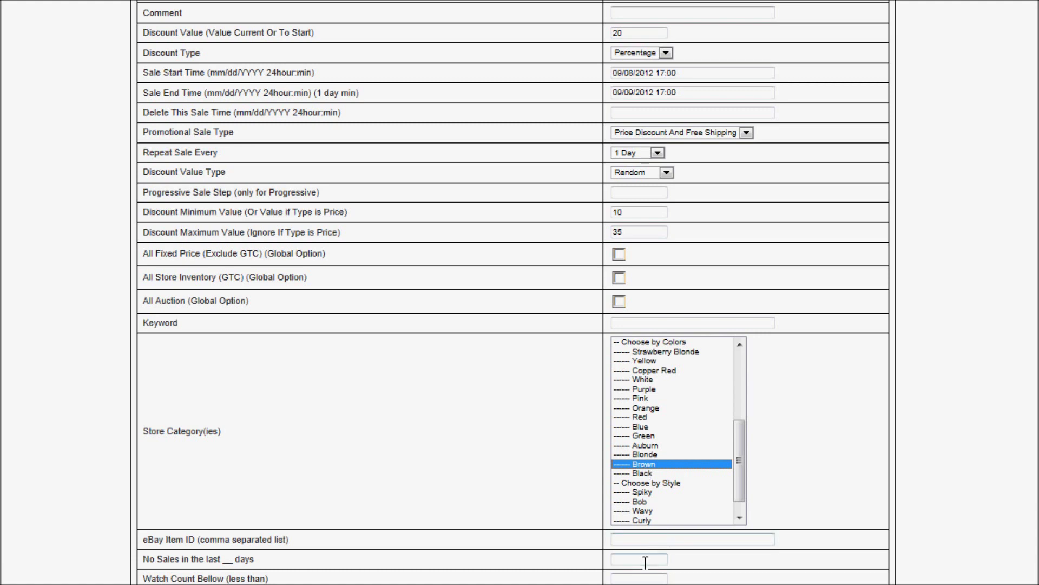
scroll(622, 520, down, 1)
scroll(541, 481, down, 3)
click(627, 400)
text(2)
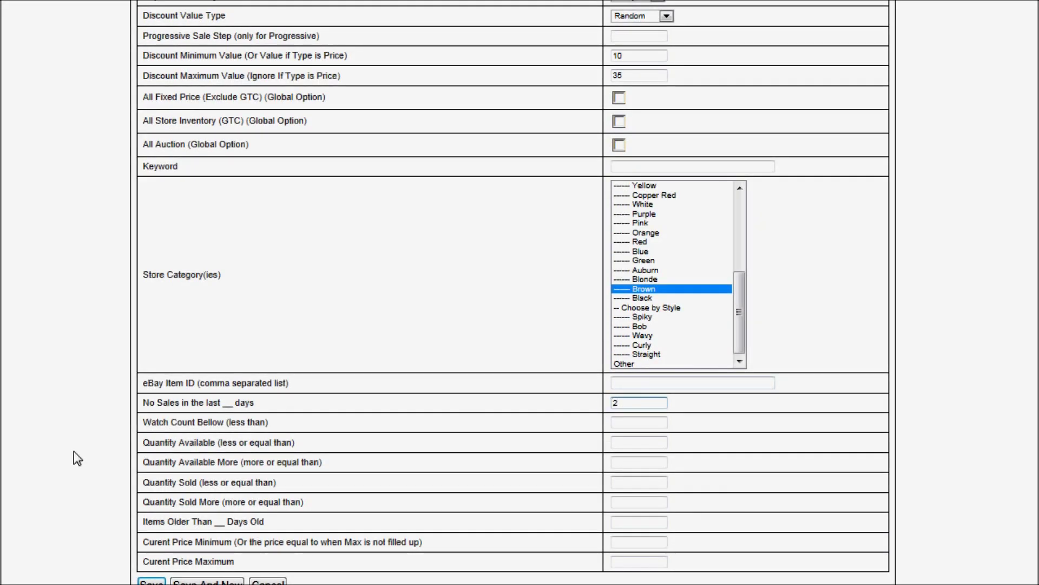
click(150, 580)
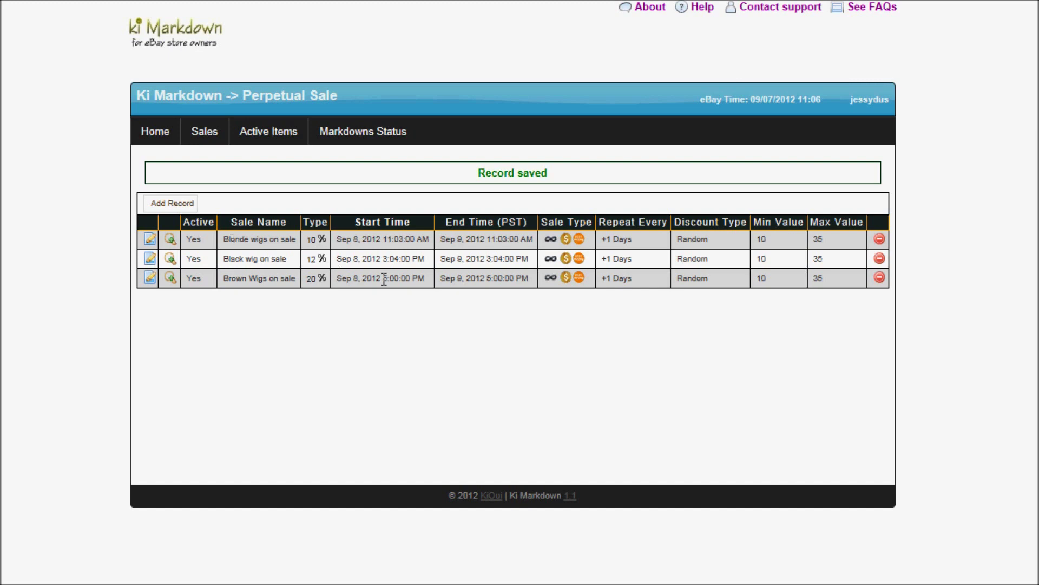
- Compare the start times of the blonde and black wig sales in the perpetual sale list
double_click(387, 239)
click(393, 255)
double_click(394, 258)
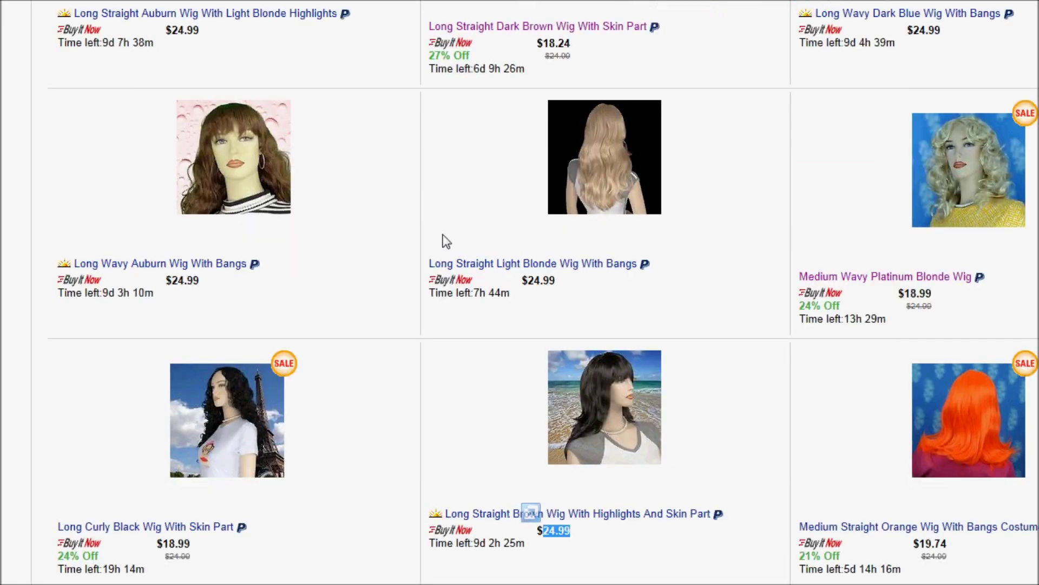
- Switch to the eBay store listings and compare the original and discounted prices of the curly black and orange wigs
click(583, 540)
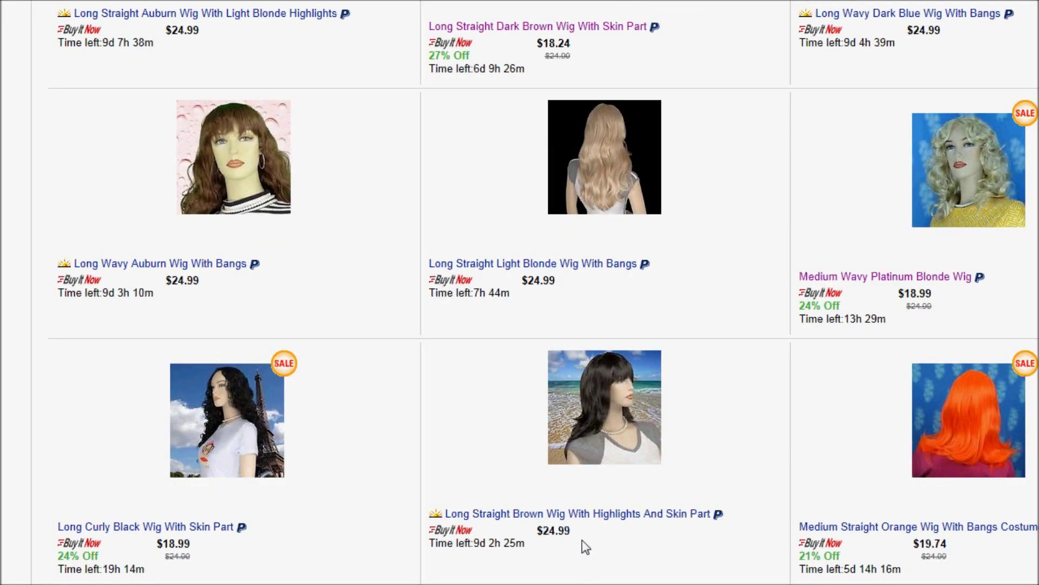
double_click(184, 556)
mouse_move(181, 556)
mouse_down()
mouse_move(163, 544)
mouse_move(190, 548)
mouse_up()
double_click(176, 543)
double_click(935, 556)
drag(935, 556, 878, 530)
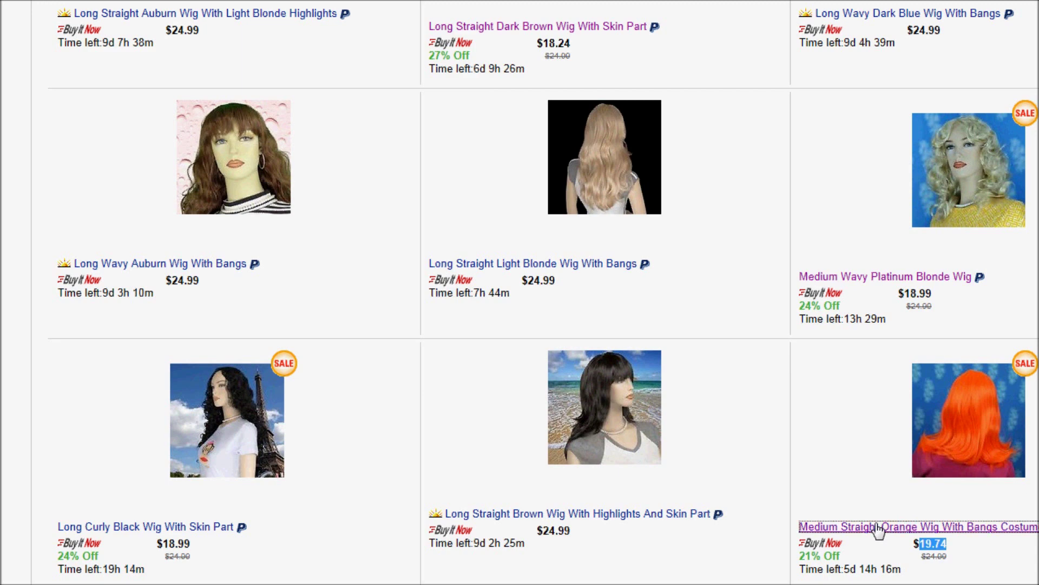
- Check the sale end details on the orange, curly black and platinum blonde wig listings, and the price of the brown wig with highlights
click(878, 530)
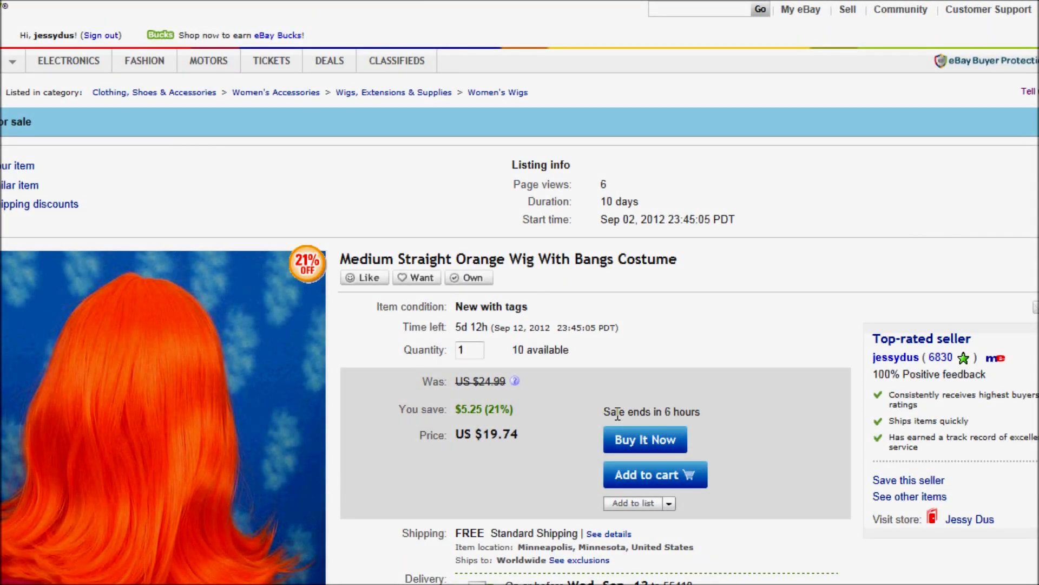
drag(618, 415, 643, 410)
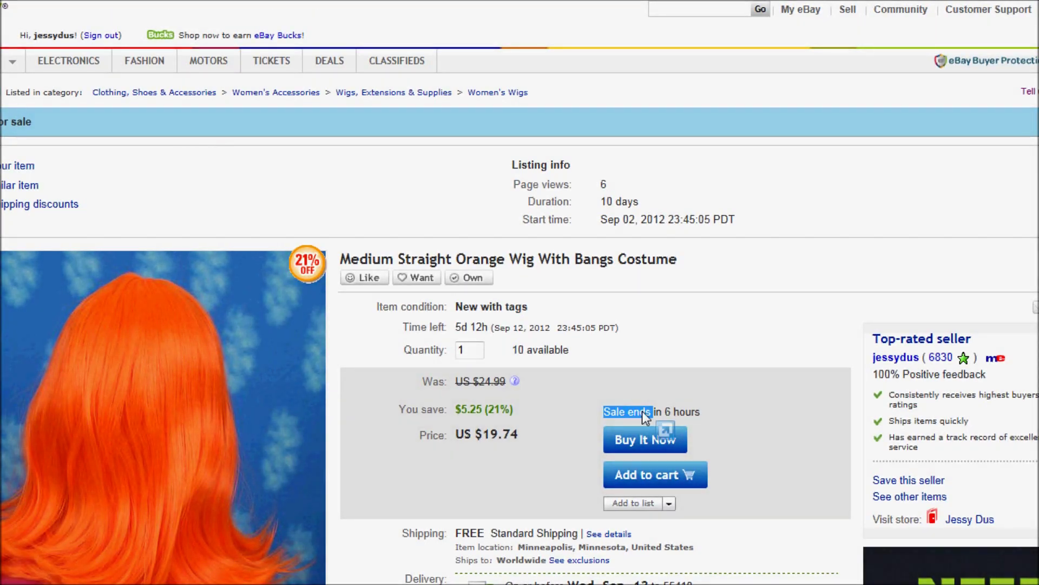
key(alt+Left)
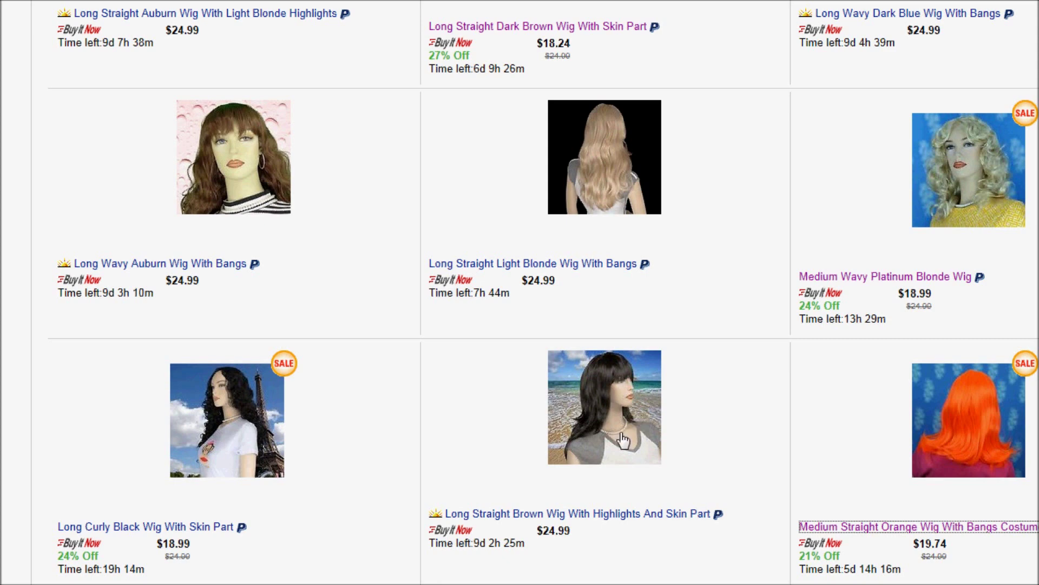
click(210, 528)
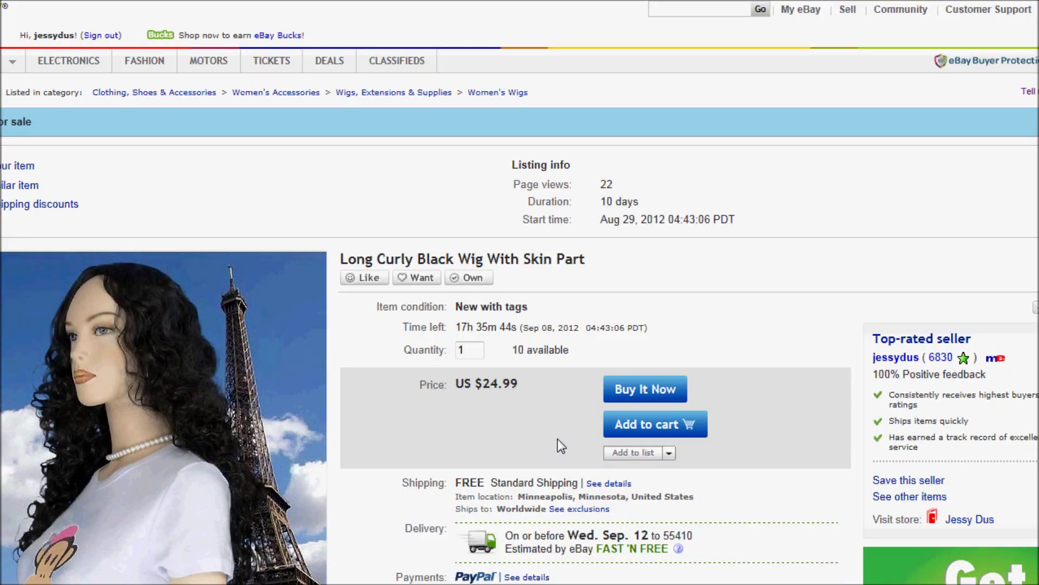
key(alt+Left)
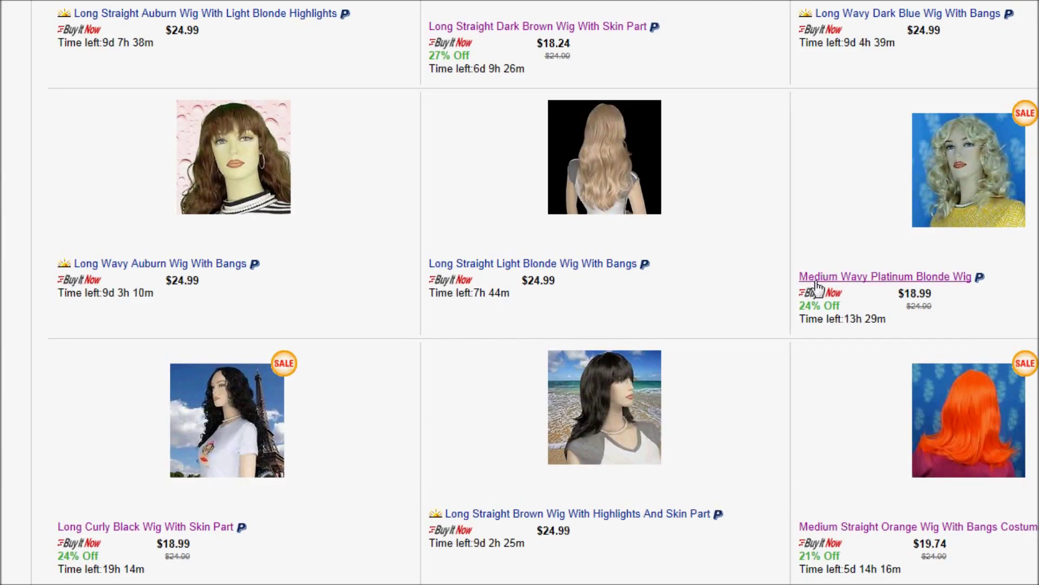
click(867, 277)
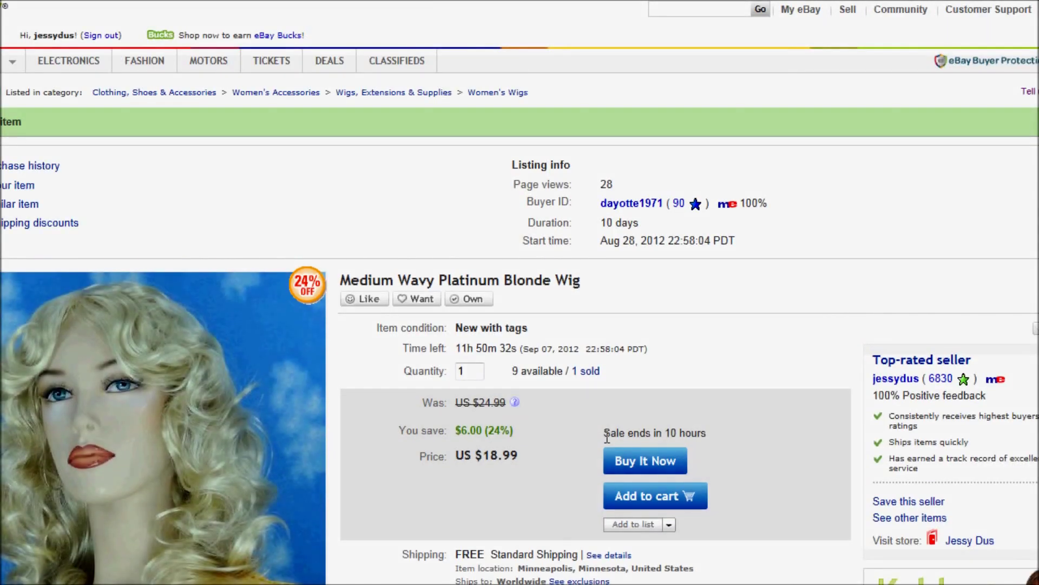
drag(605, 432, 638, 434)
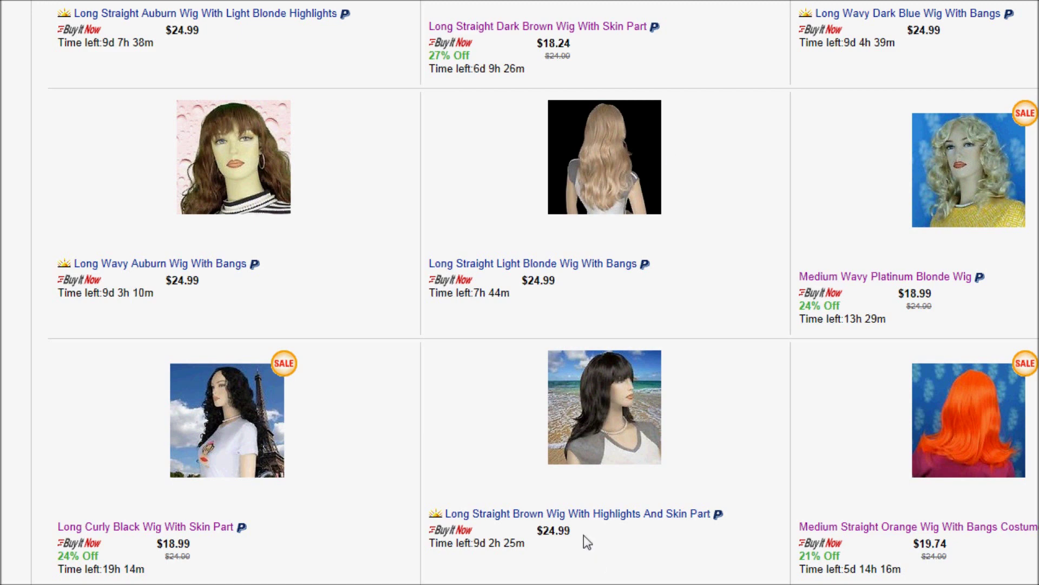
drag(570, 529, 544, 527)
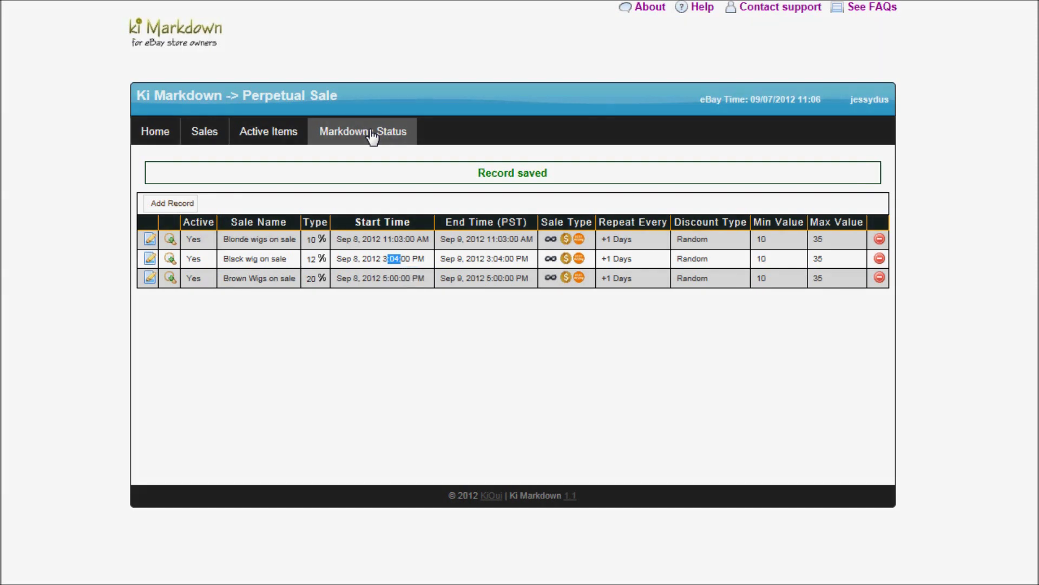
- Switch to Ki Markdown's Markdowns Status and examine the active brown and copper red wig sales' discounts, listing counts and start times
click(372, 137)
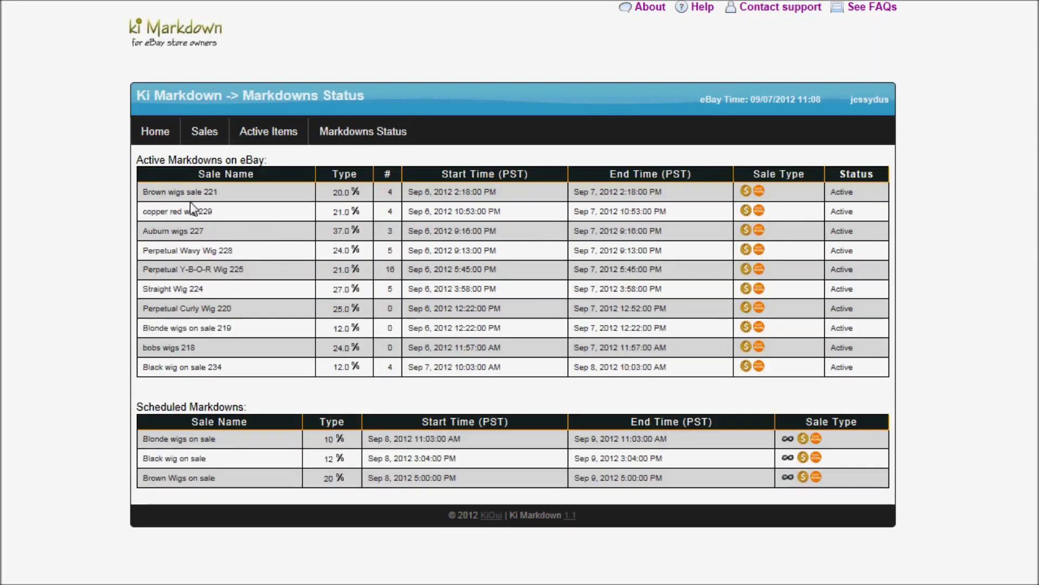
drag(145, 191, 194, 193)
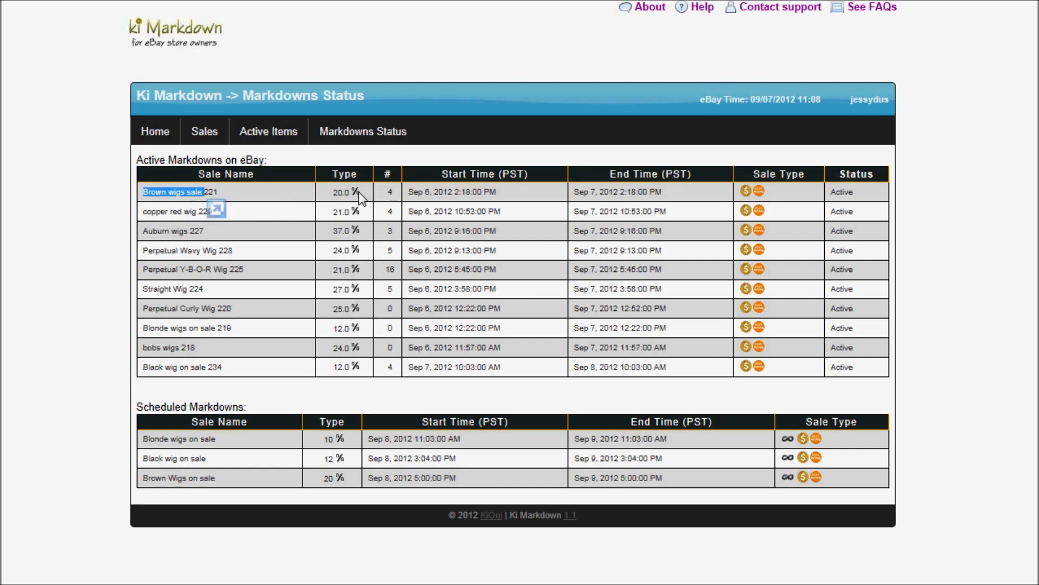
mouse_move(394, 198)
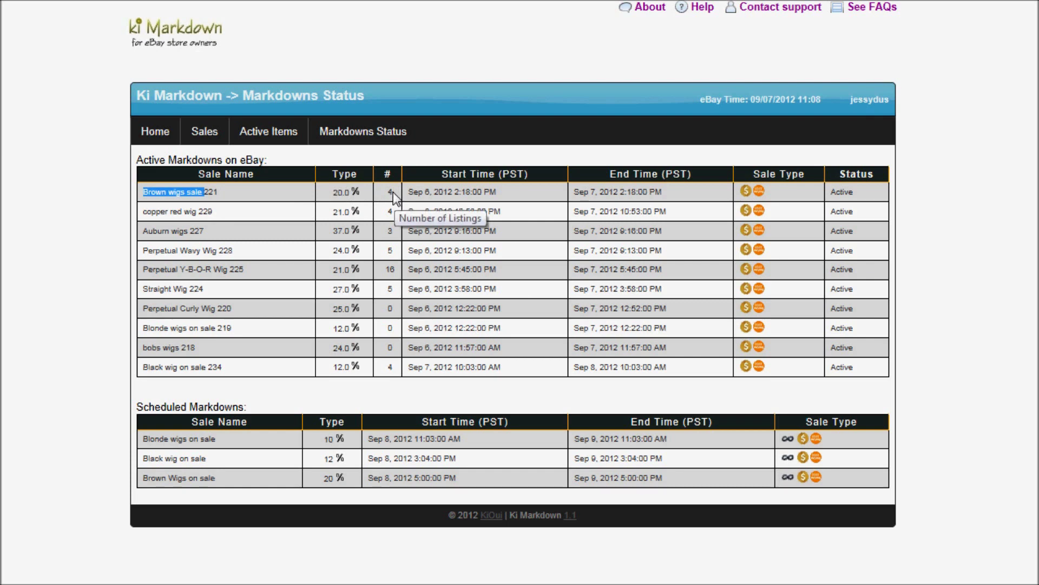
drag(144, 211, 345, 212)
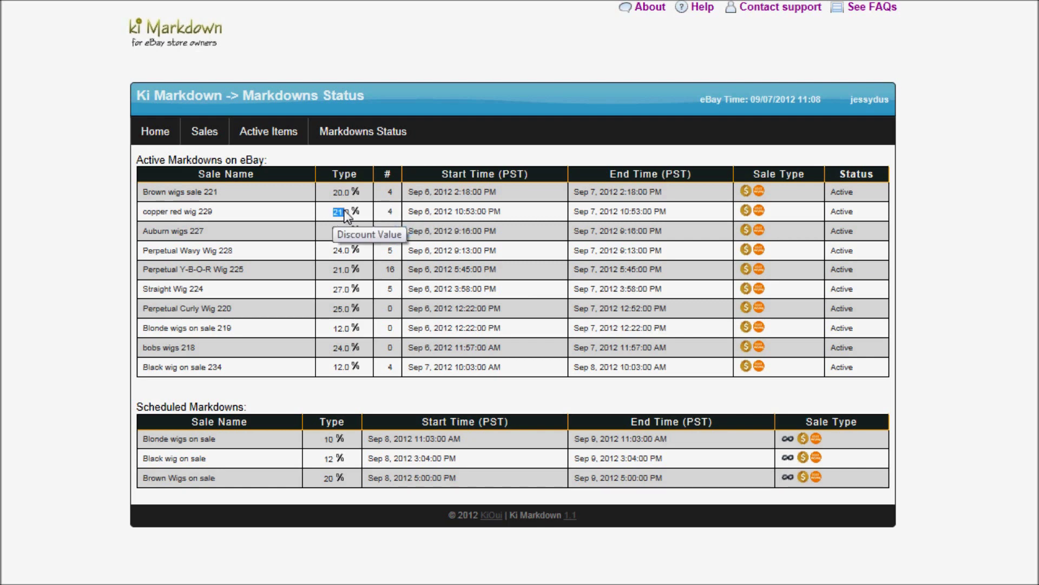
drag(345, 214, 456, 212)
mouse_move(456, 212)
mouse_down()
mouse_move(476, 212)
mouse_move(458, 203)
mouse_move(460, 193)
mouse_up()
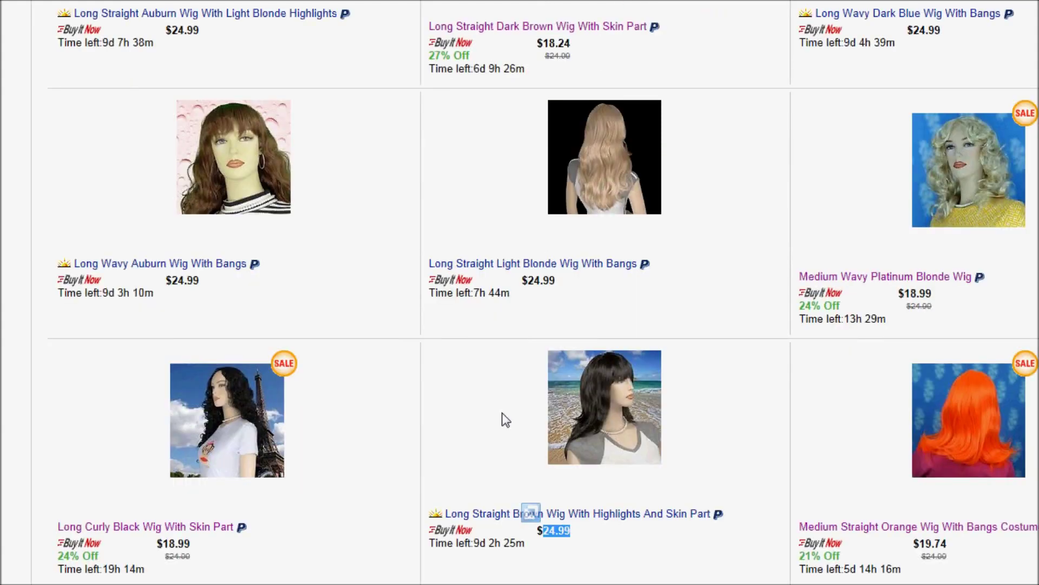
- Look back through the eBay store listings and check the time left on the medium curly golden blonde wig
click(505, 419)
scroll(505, 420, up, 12)
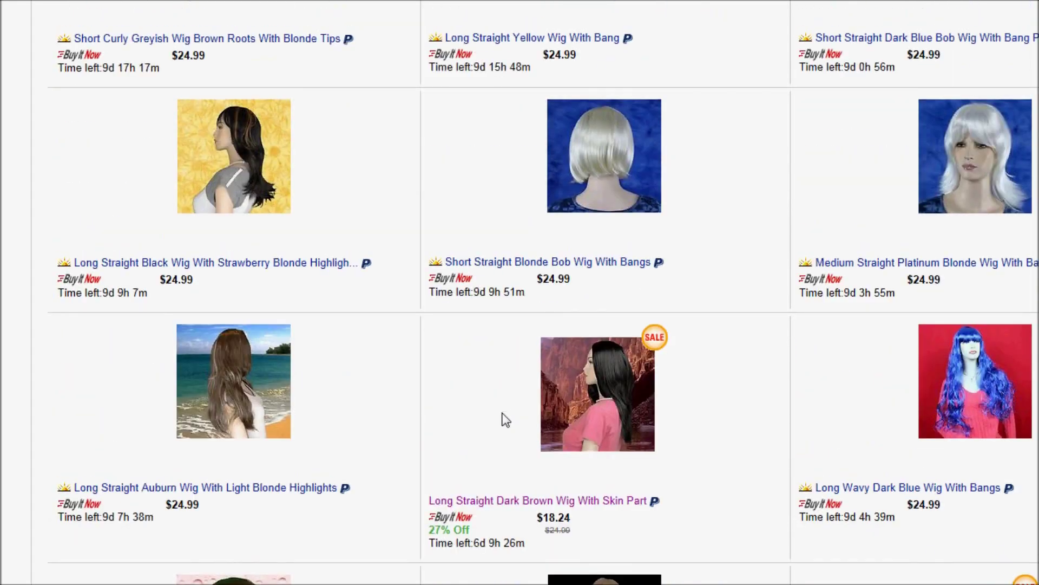
scroll(505, 419, up, 15)
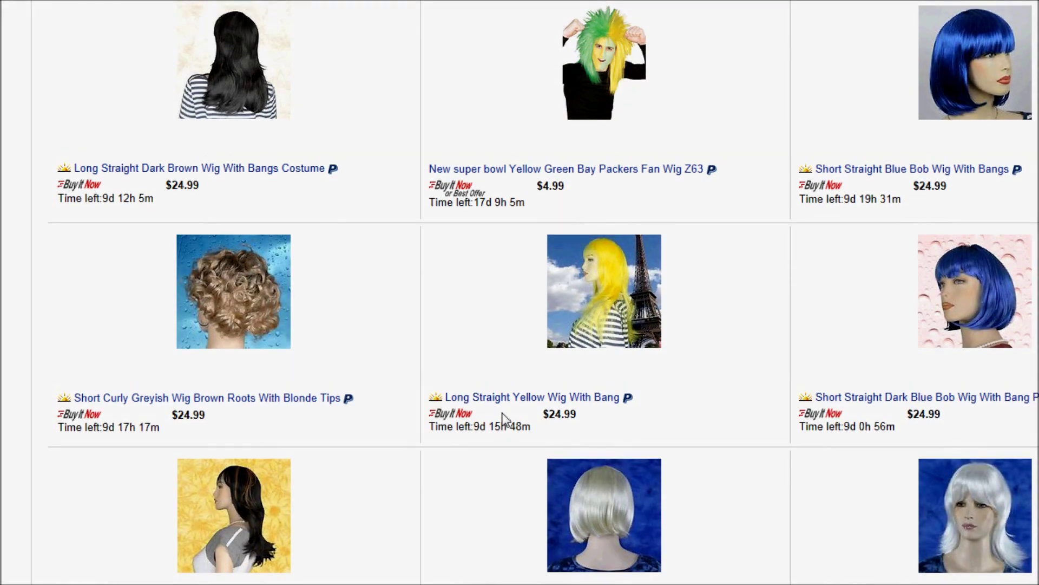
scroll(505, 420, up, 12)
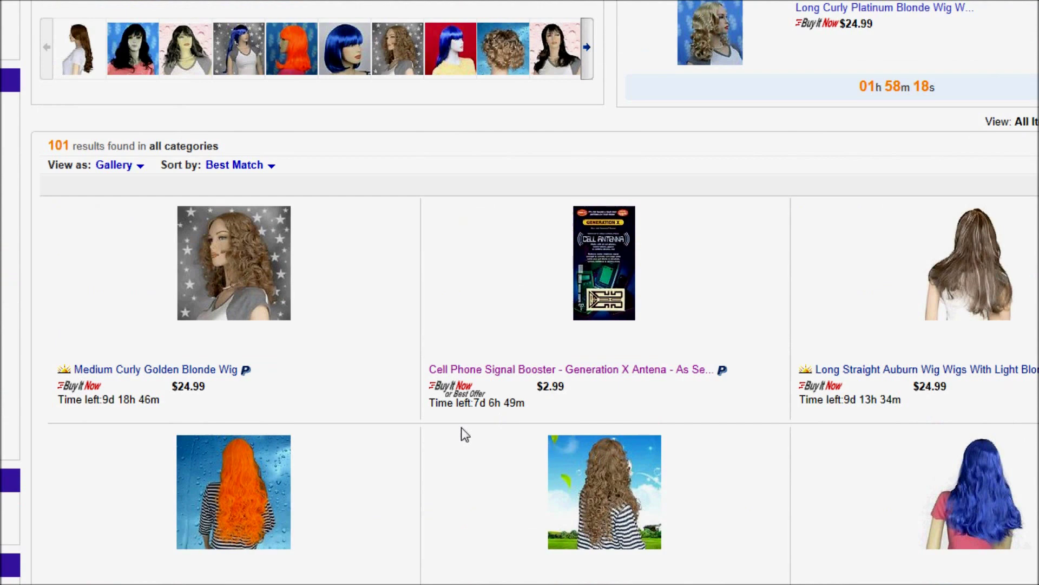
drag(140, 399, 100, 399)
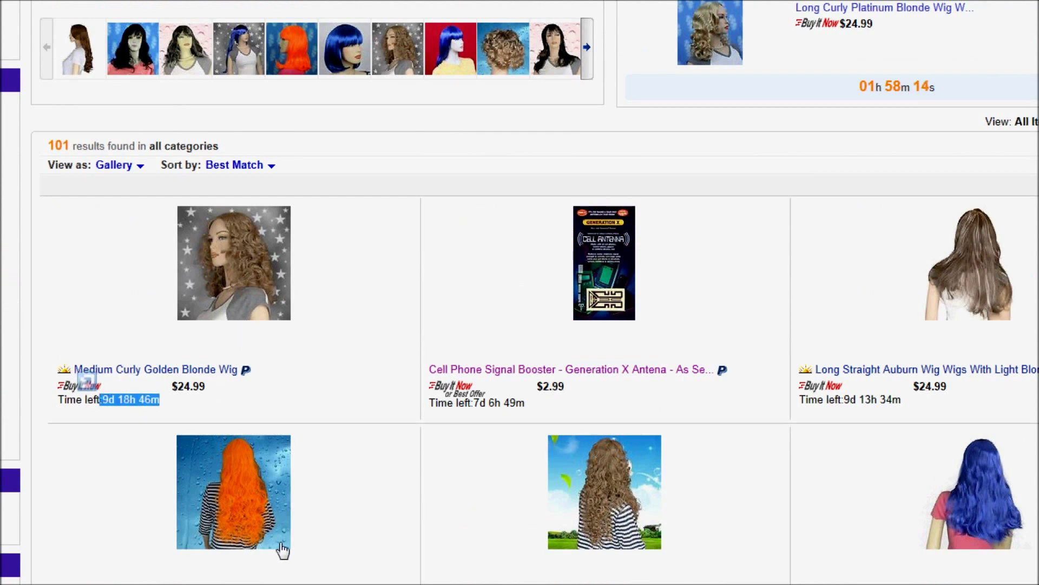
- Go down the store listings and check the discount percentage and sale price of the long curly black wig with skin part
scroll(428, 479, down, 20)
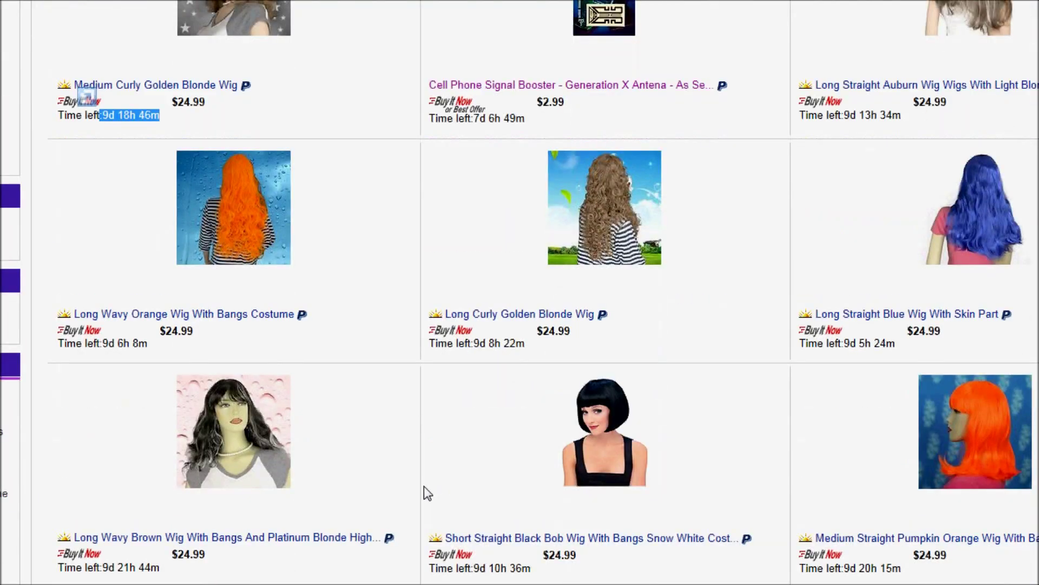
scroll(423, 488, down, 10)
scroll(424, 487, up, 4)
scroll(424, 487, down, 3)
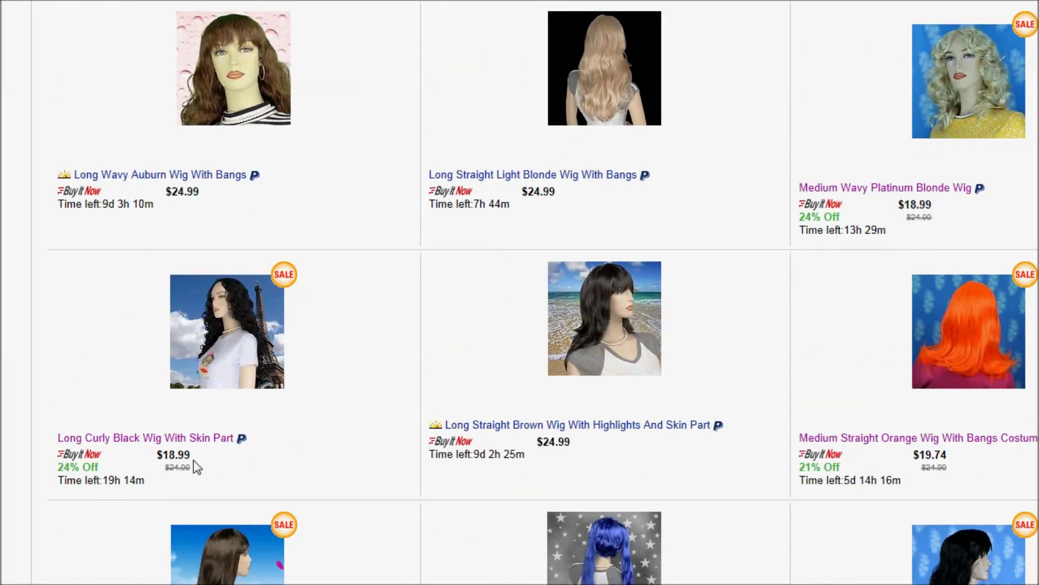
drag(191, 469, 171, 460)
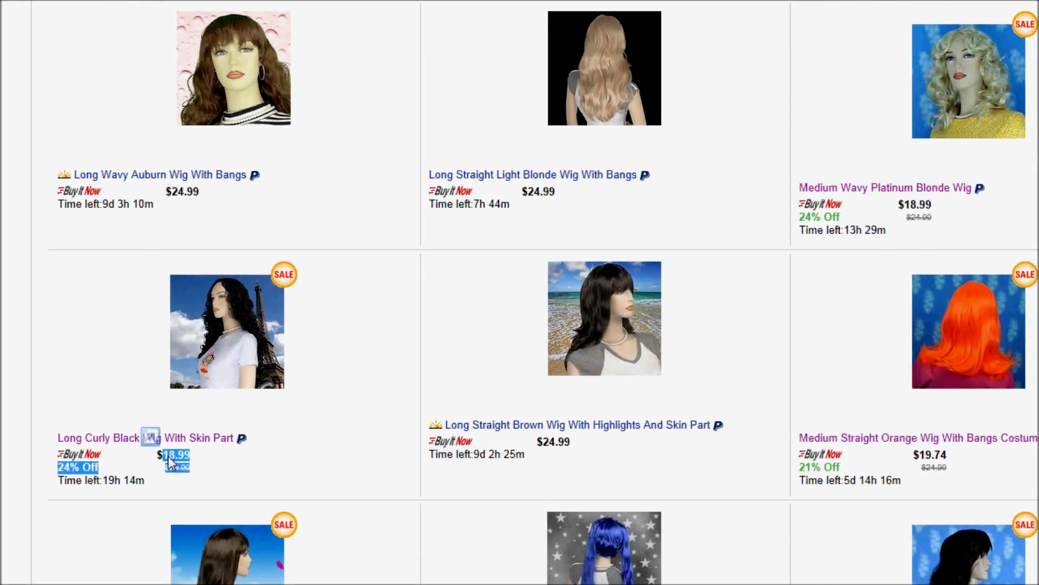
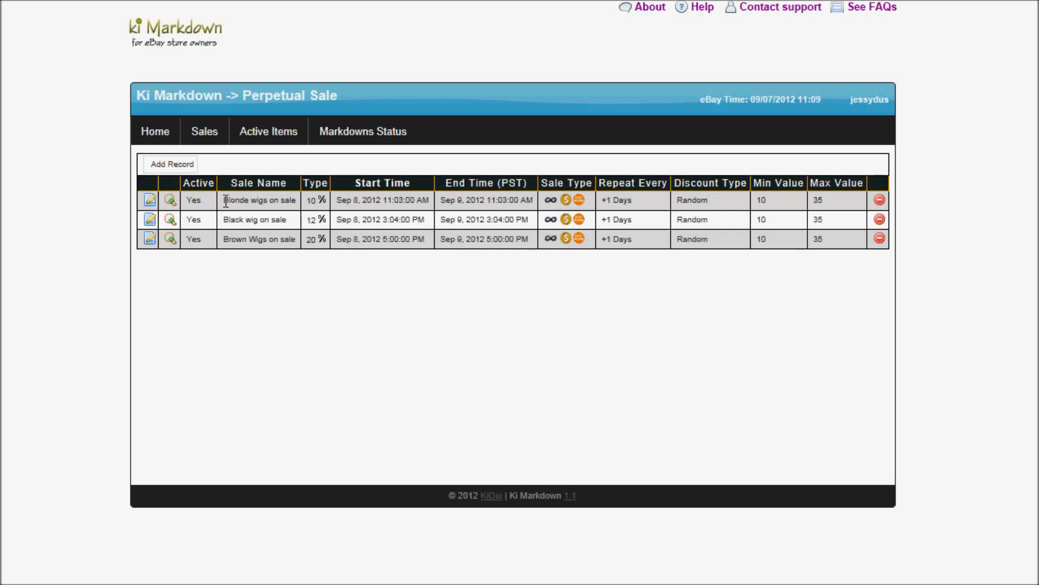
- Add a new perpetual sale in Ki Markdown, make it active and name it "Yelllow wigs"
click(185, 167)
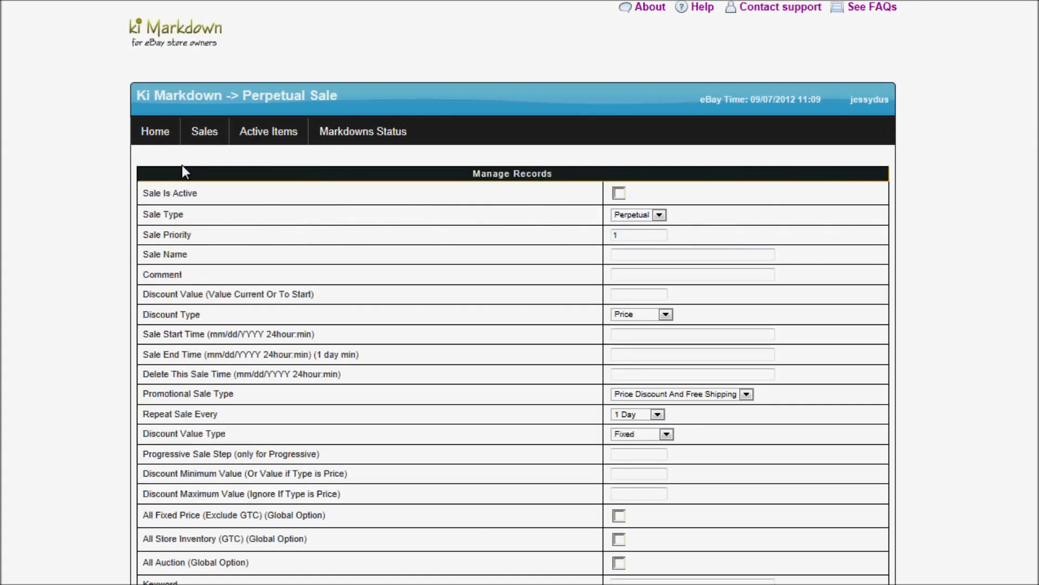
click(618, 193)
click(631, 254)
text(Y)
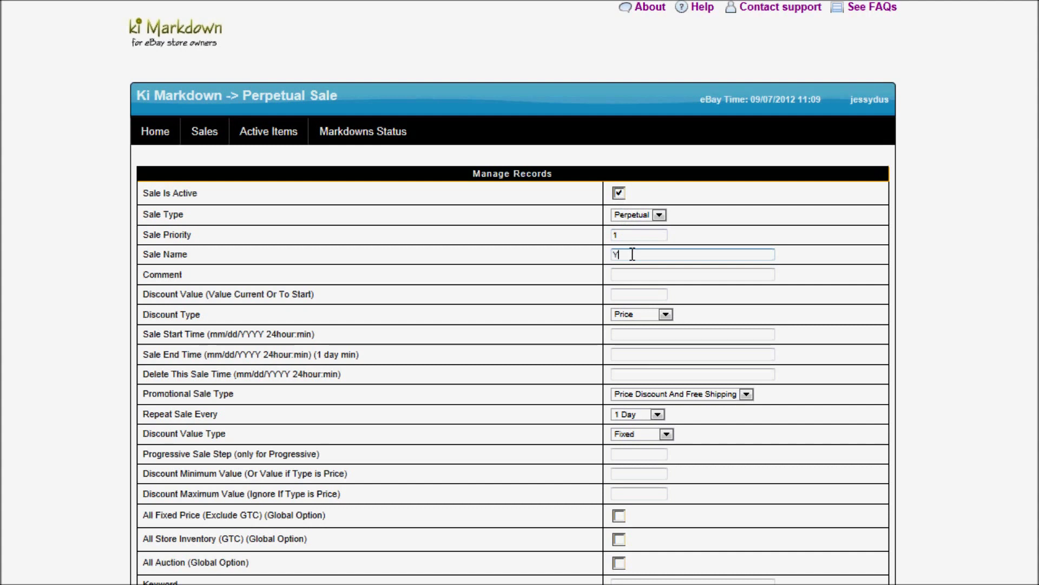
text(elllow wigs)
- Set the new sale's discount value to 15 and its discount type to Percentage
click(631, 294)
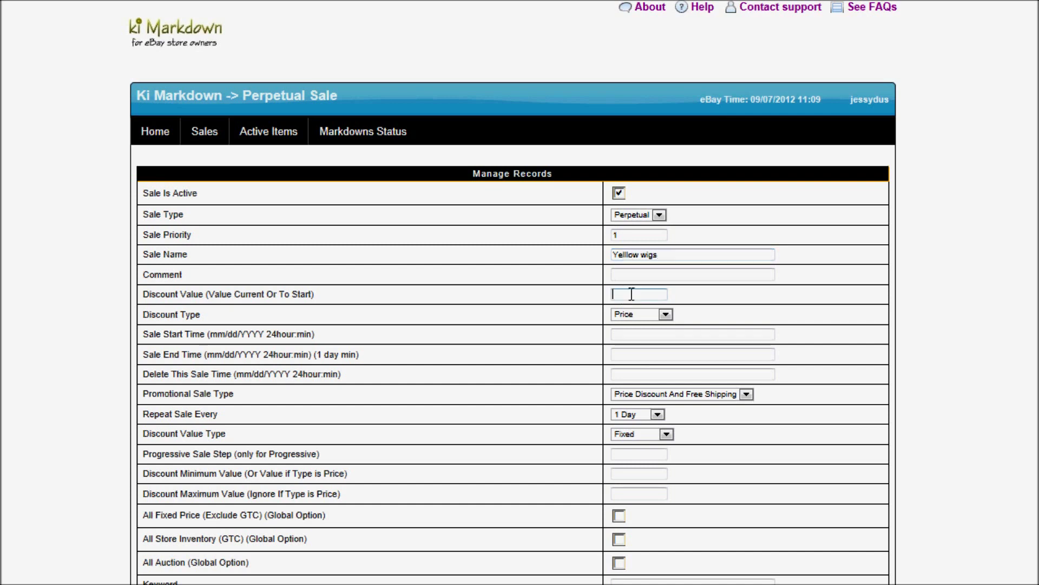
text(15)
click(635, 313)
click(633, 333)
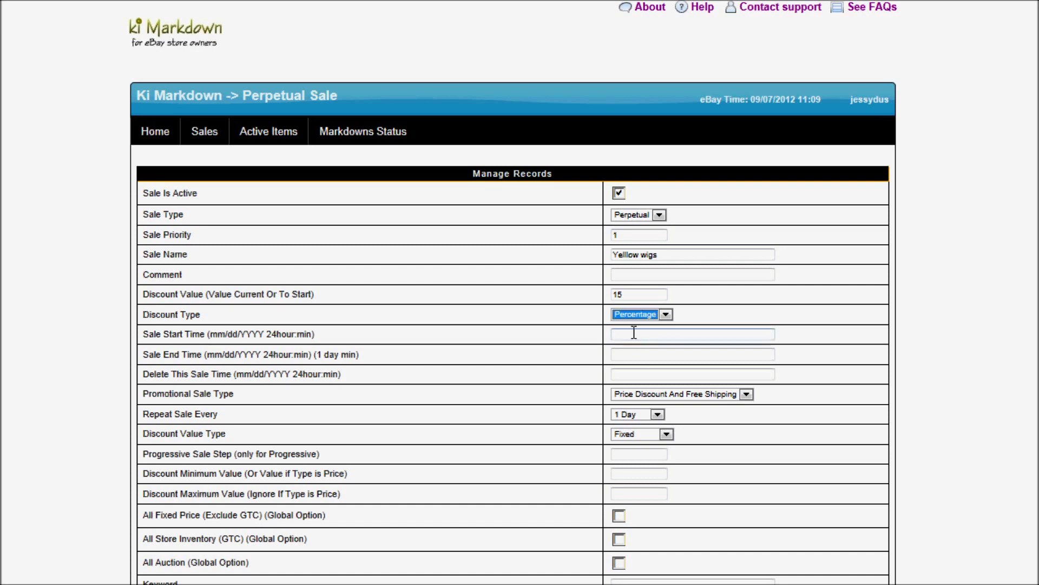
- Copy the displayed eBay time into the sale start time and adjust it to 09/08/2012 13:09
drag(749, 100, 817, 108)
key(ctrl+c)
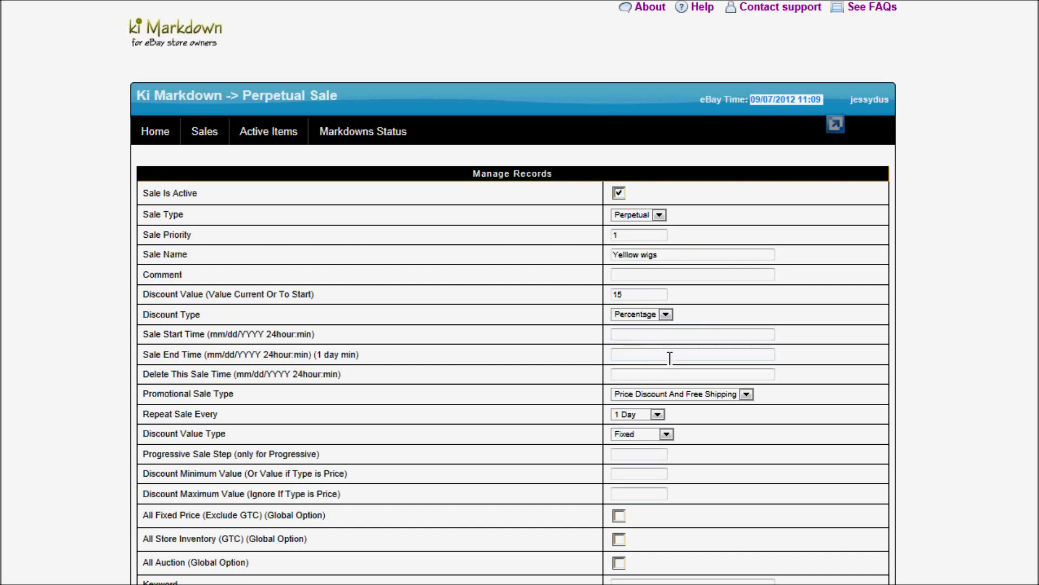
click(660, 335)
key(ctrl+v)
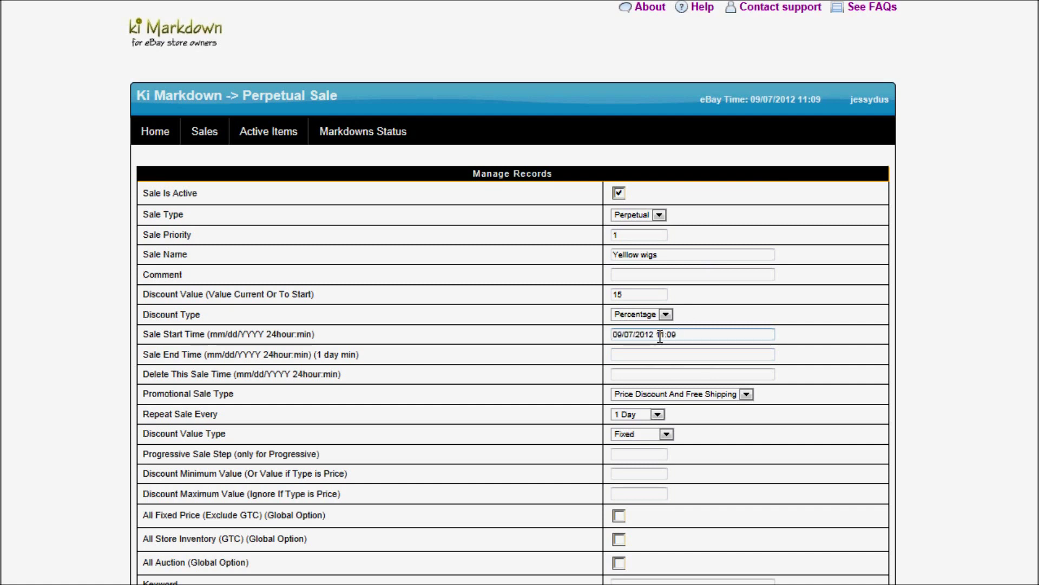
key(Left)
key(Left)
key(BackSpace)
text(3)
key(ctrl+a)
key(Home)
key(Right)
key(Right)
key(Delete)
text(8)
- Copy the start time into the sale end time and change it to 09/09/2012 13:09
key(ctrl+a)
key(ctrl+c)
key(Tab)
key(ctrl+v)
key(BackSpace)
text(9)
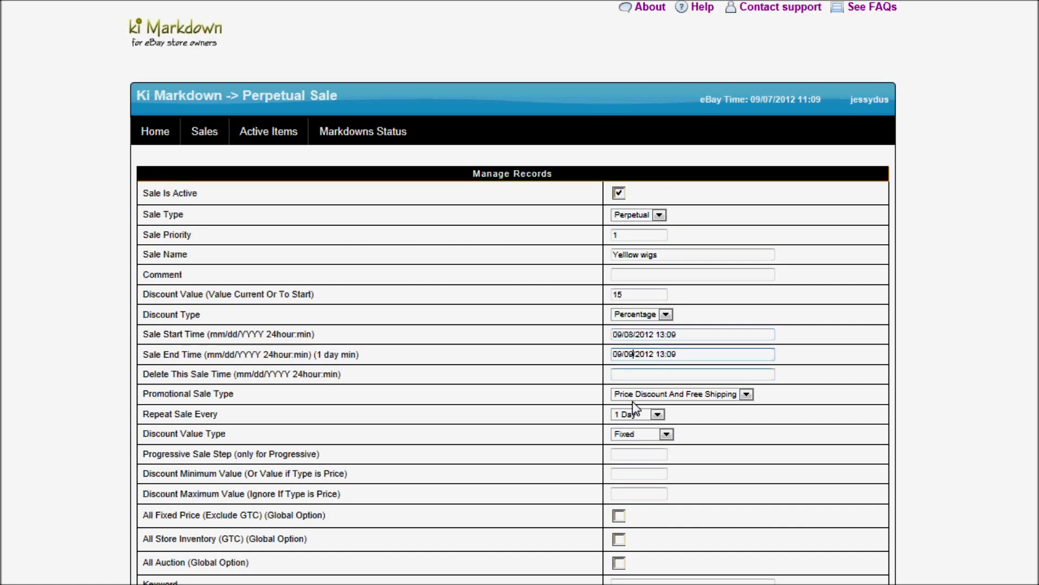
- Set the discount value type to Random with a minimum value of 10 and a maximum value of 35
click(635, 432)
click(635, 453)
click(627, 472)
text(10)
key(Tab)
text(35)
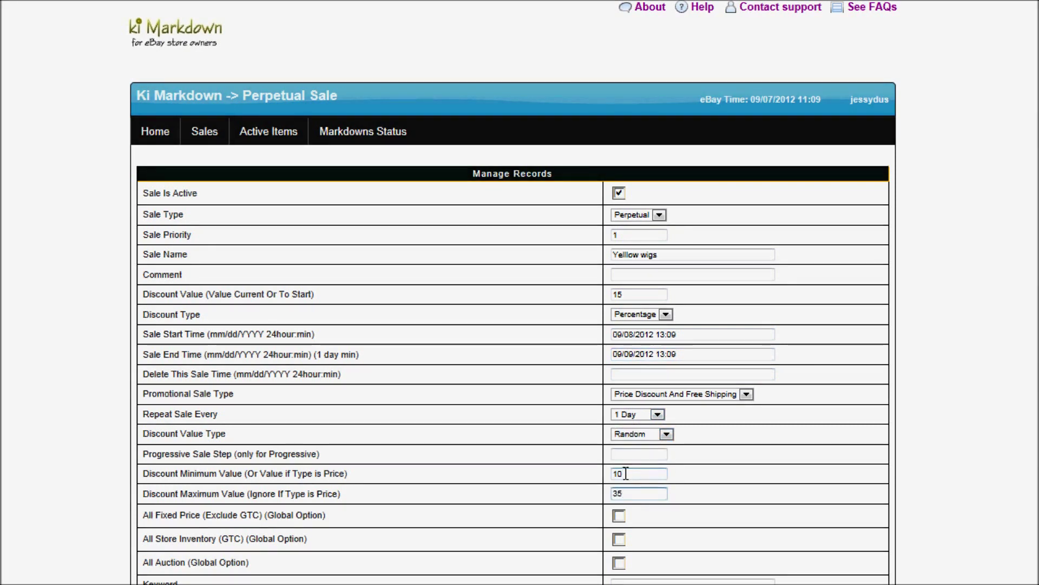
click(452, 479)
- Select Yellow, under Choose by Colors, as the store category for the sale
scroll(453, 543, down, 4)
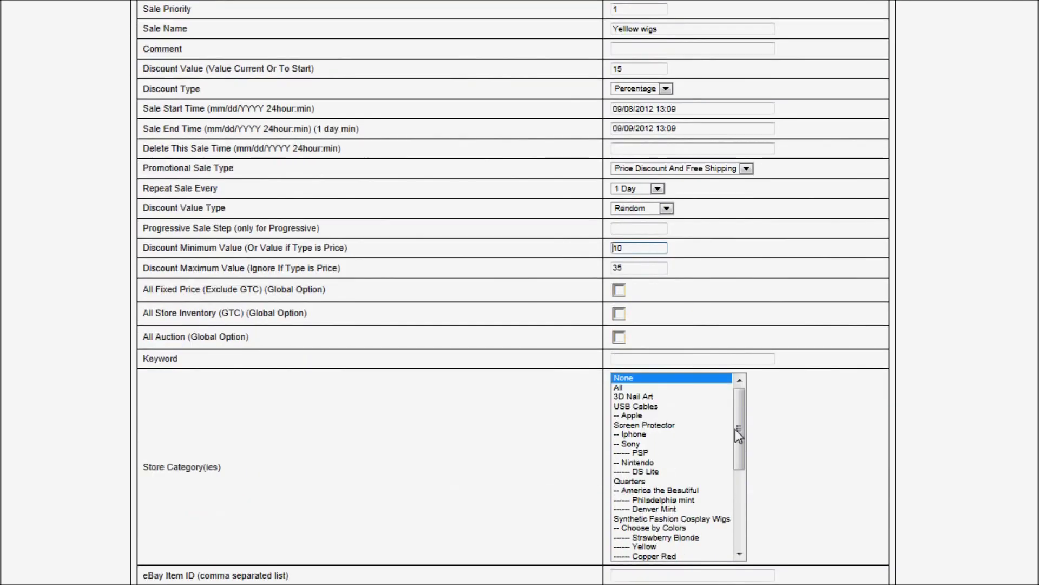
drag(744, 420, 742, 466)
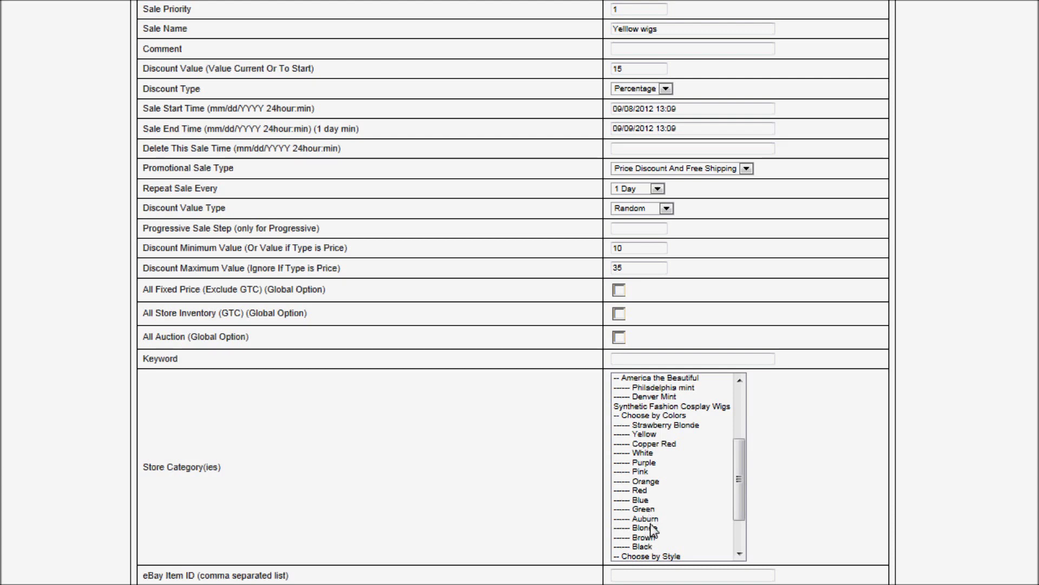
click(649, 433)
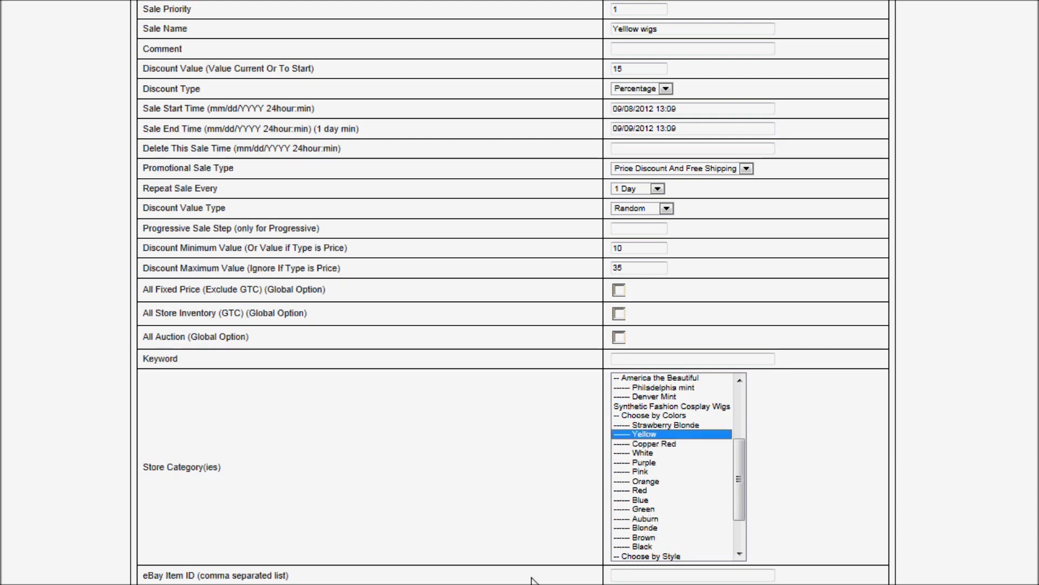
- Limit the sale to items with no sales in the last 2 days and save the record
scroll(533, 578, down, 3)
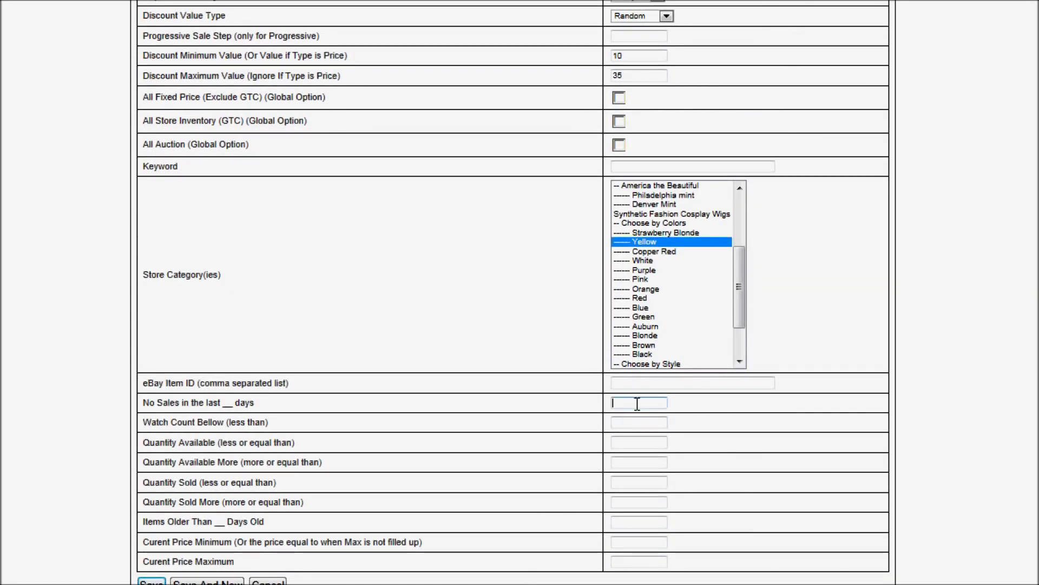
text(2)
click(151, 581)
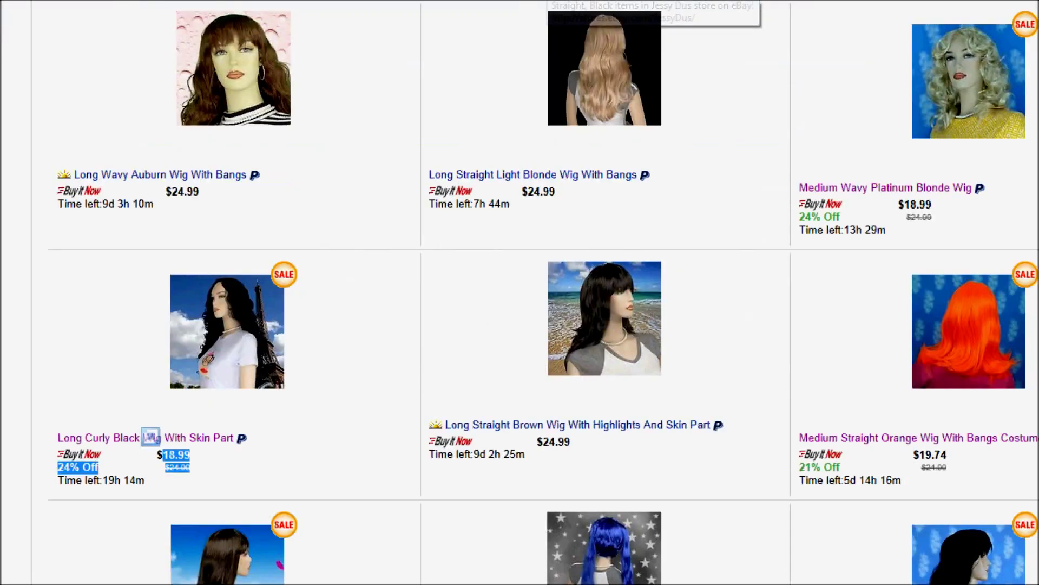
- Switch to the eBay store listings and look over the wigs from the middle of the page back to the store header
click(369, 376)
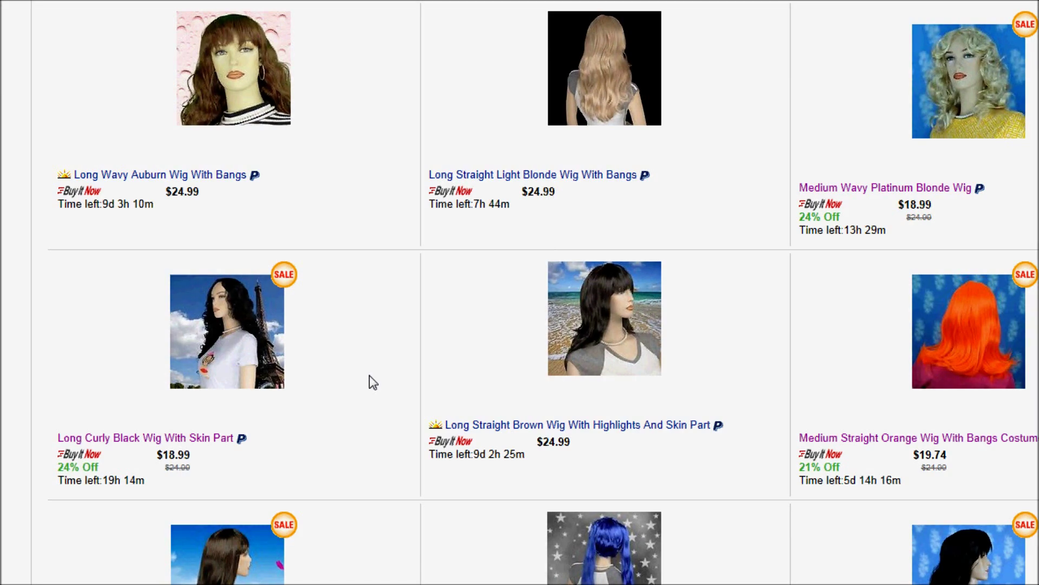
scroll(369, 382, up, 20)
scroll(369, 376, up, 15)
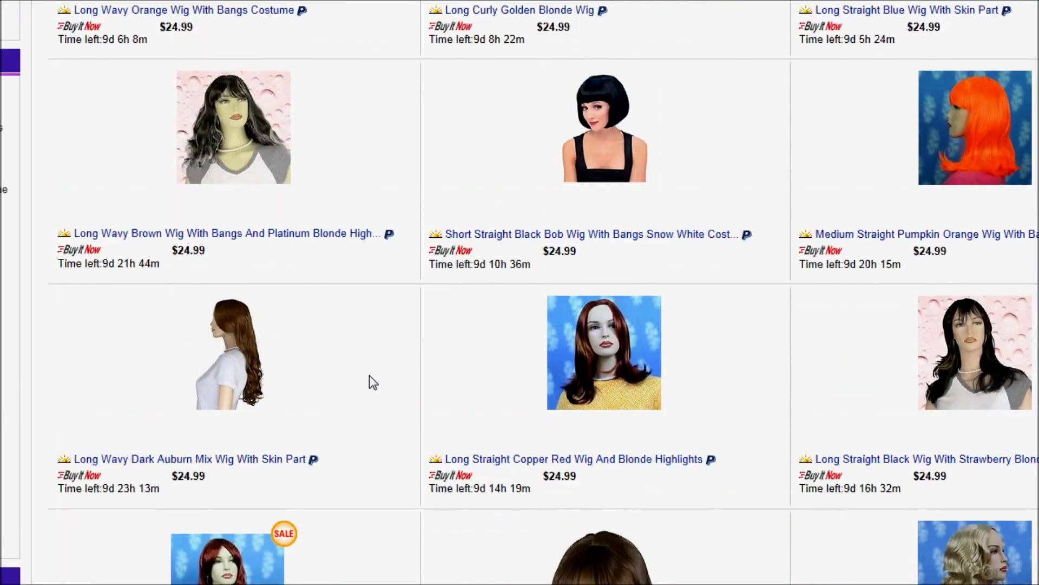
scroll(370, 376, up, 5)
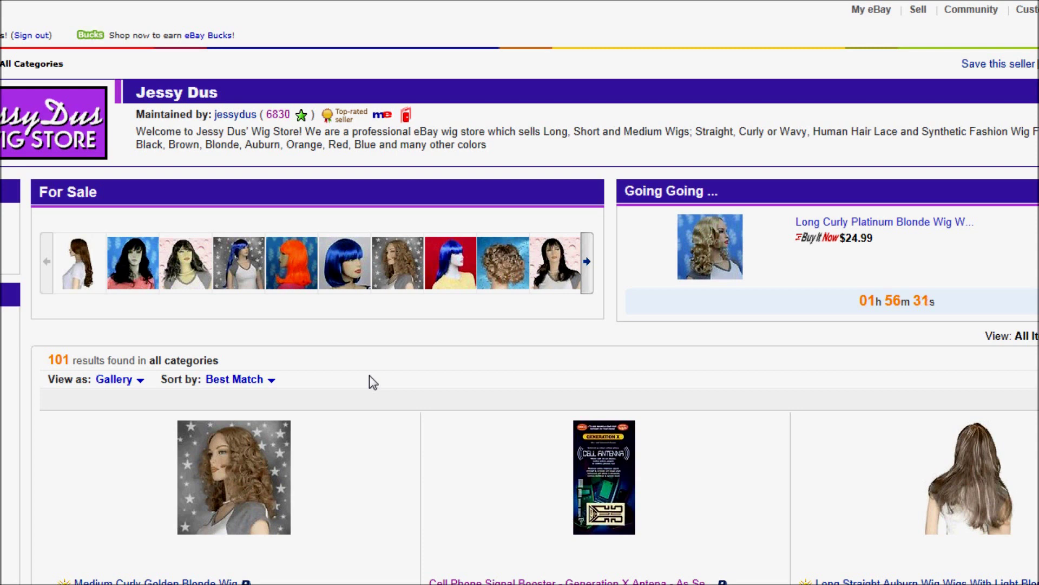
scroll(370, 375, down, 1)
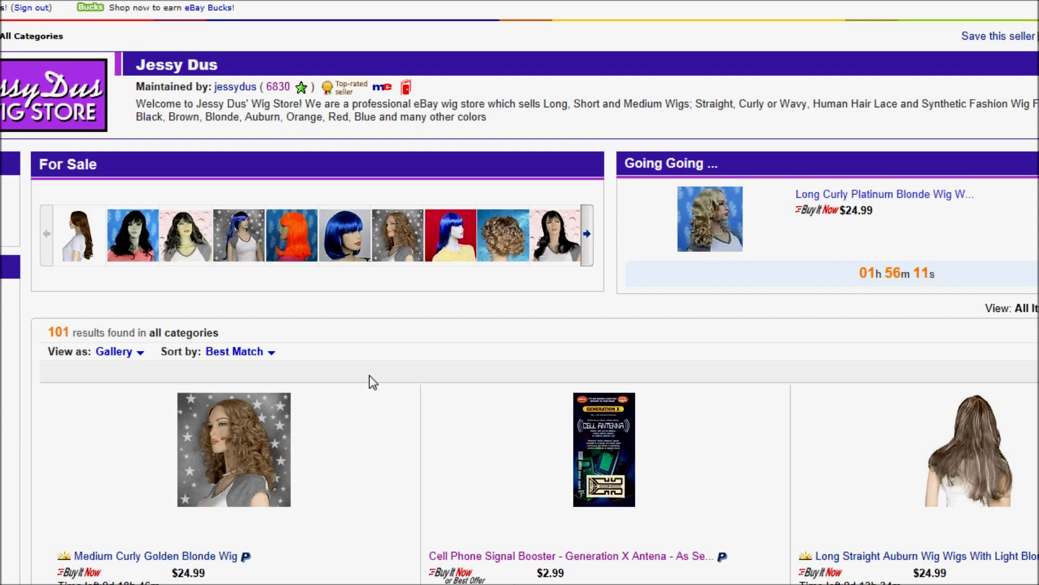
- Switch to Ki Markdown's Markdowns Status and compare the start times of the scheduled blonde, yellow, black and brown wig sales
click(390, 2)
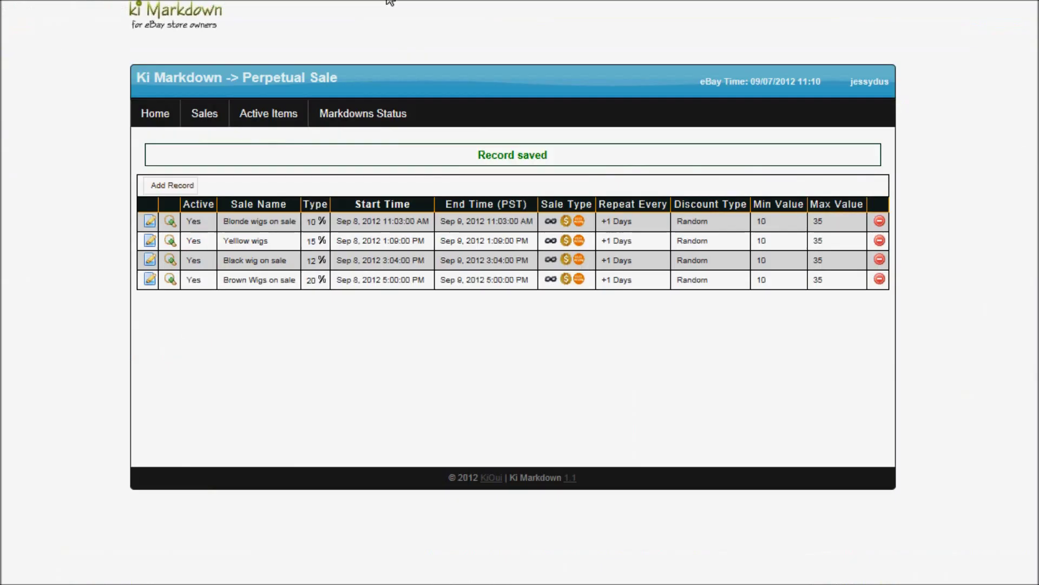
click(349, 133)
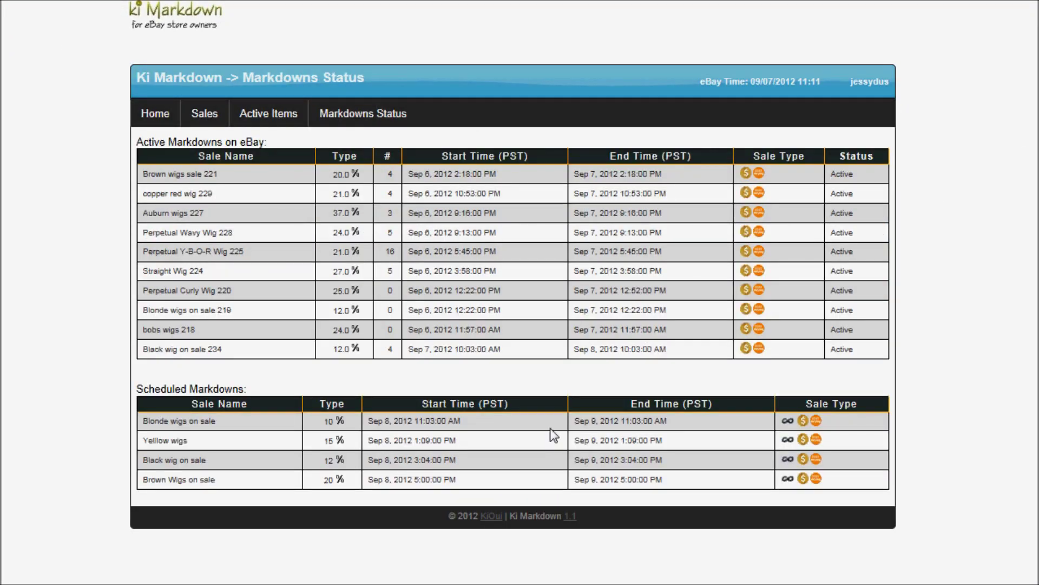
drag(414, 420, 442, 479)
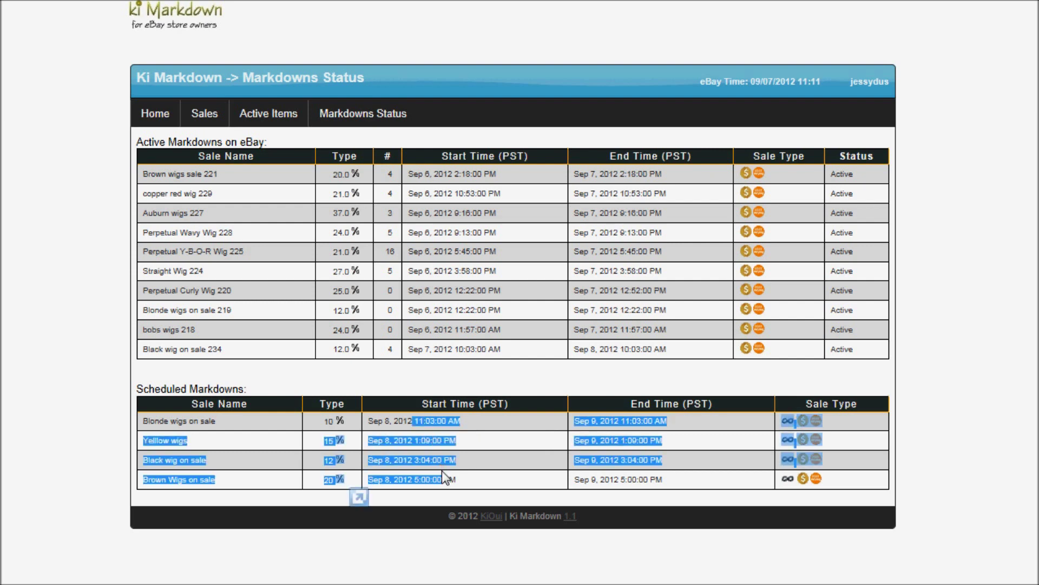
- Open the yellow wig sale for editing, review its store category and no-sales period, and save the record
click(190, 115)
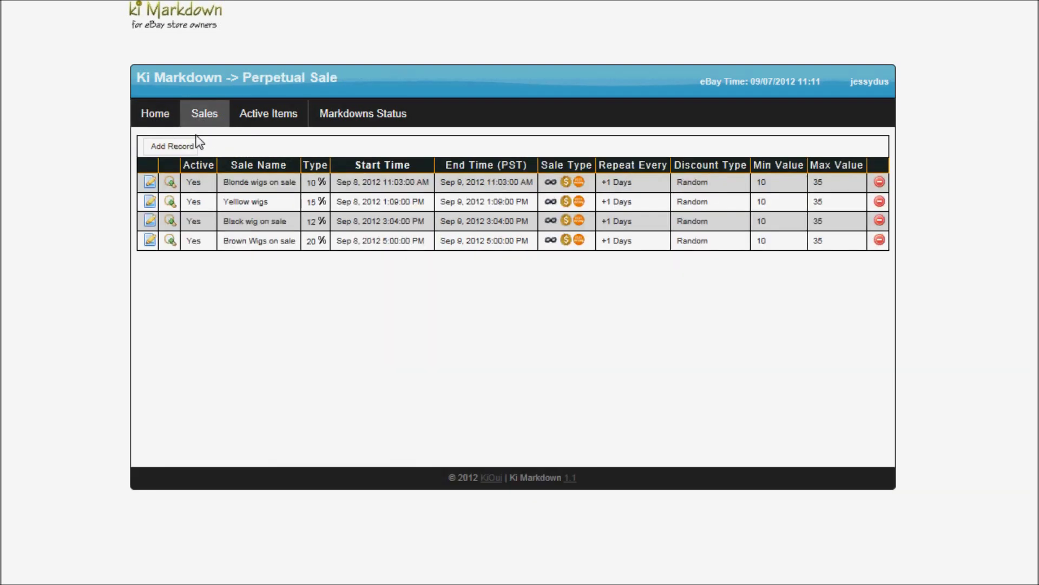
click(150, 202)
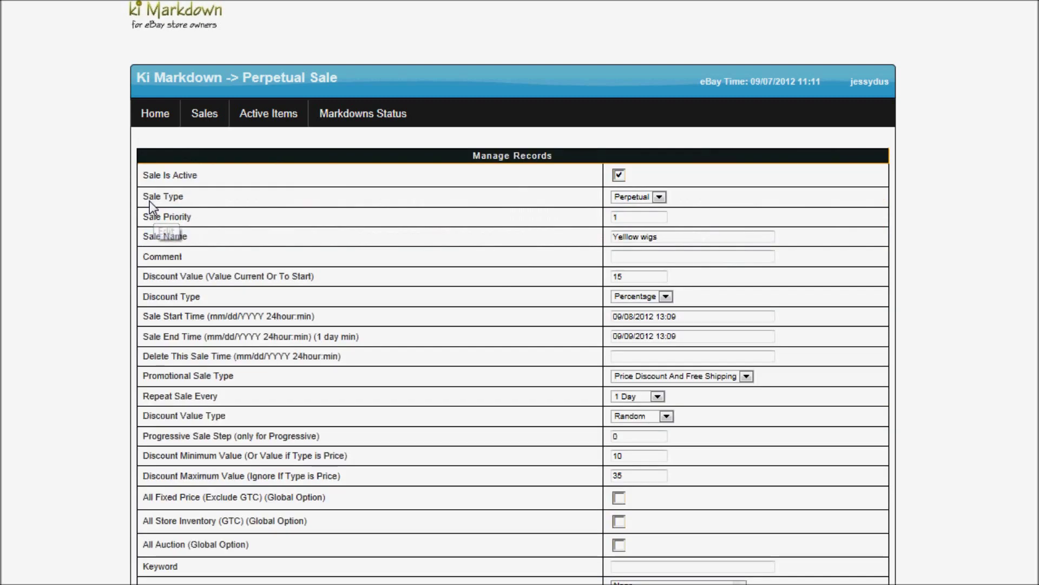
scroll(536, 466, down, 5)
scroll(537, 468, down, 2)
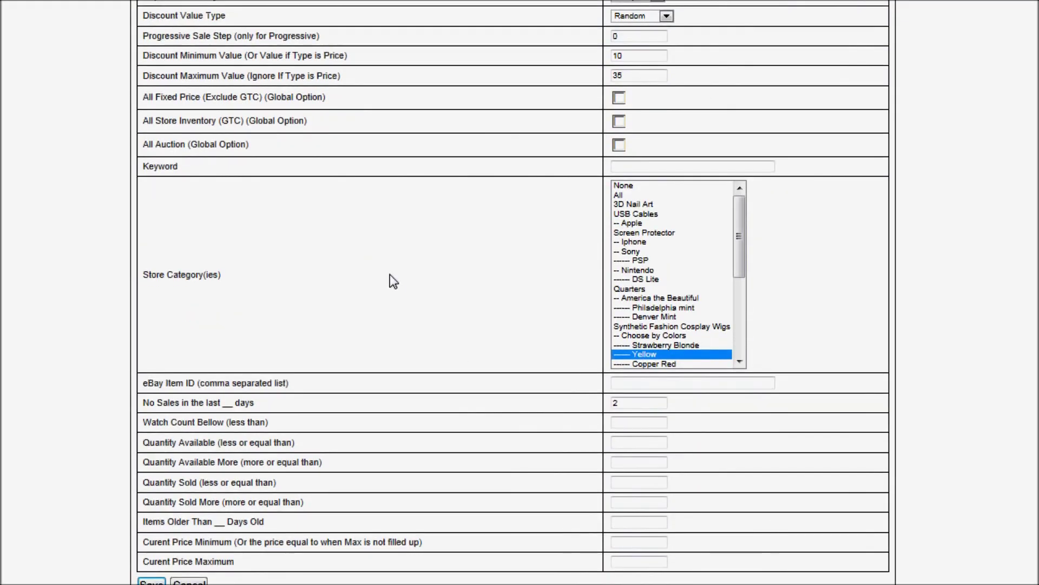
drag(629, 403, 603, 407)
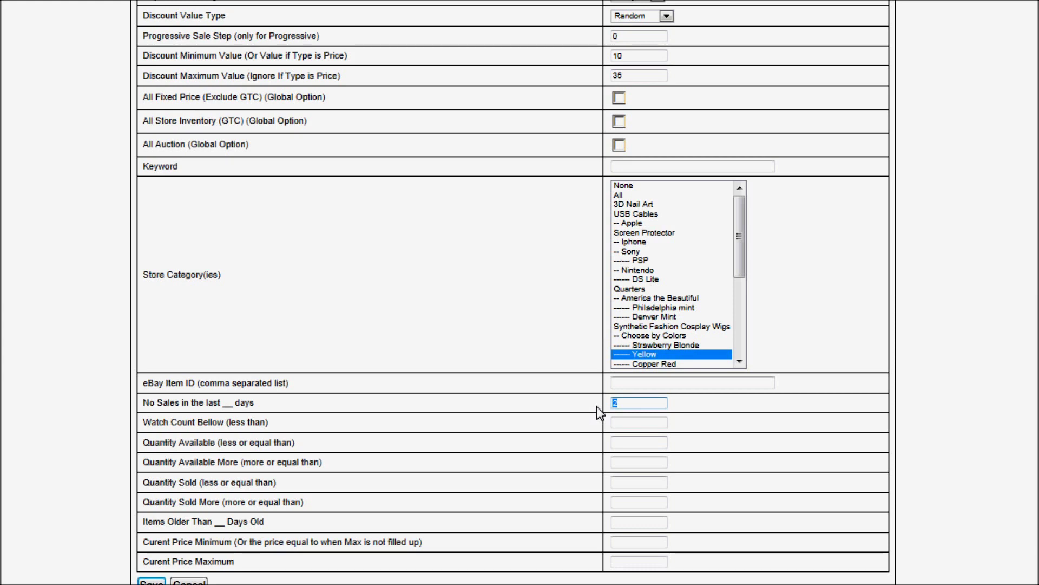
click(463, 226)
scroll(282, 423, down, 10)
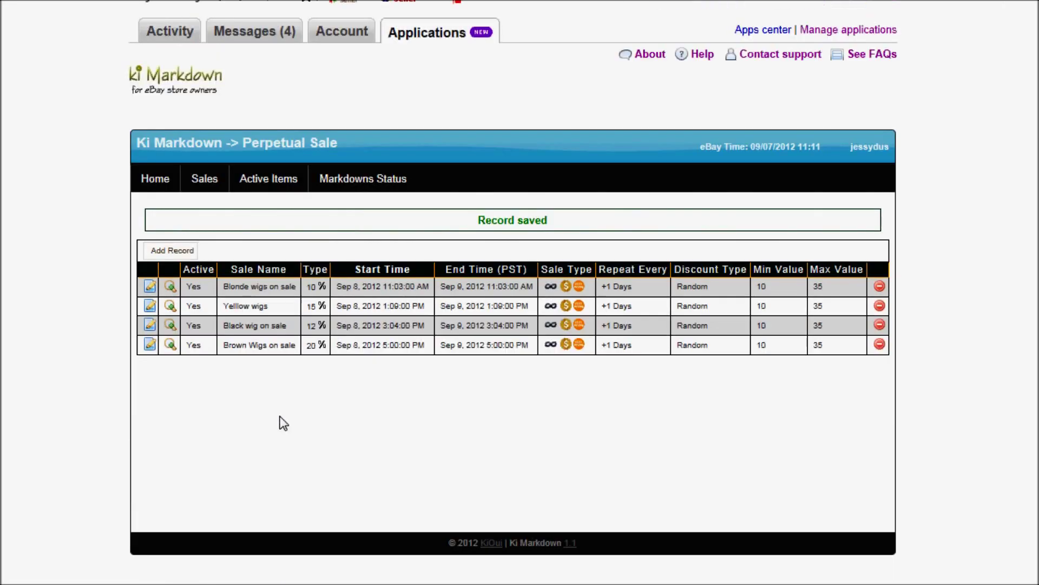